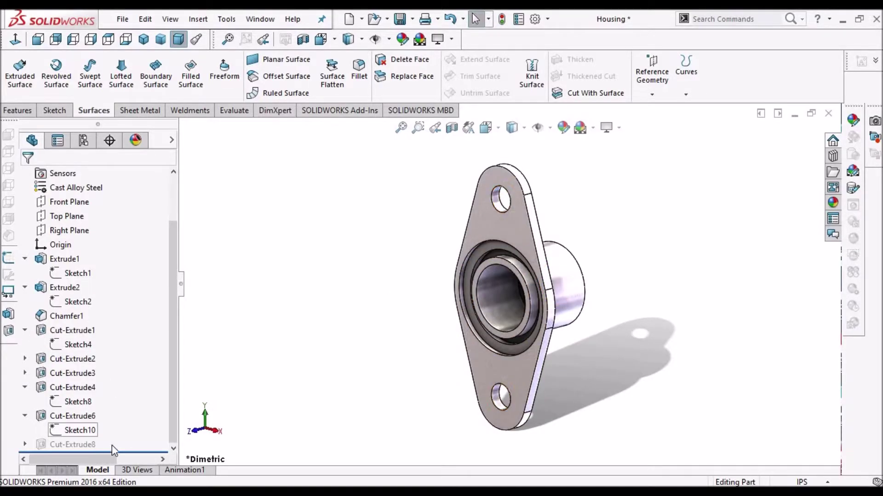
Roll the part back to Extrude1, then step forward through Extrude2, Chamfer1 and Cut-Extrude1 to the final state.
mouse_move(137, 449)
left_mouse_down()
mouse_move(122, 261)
mouse_move(121, 278)
left_mouse_up()
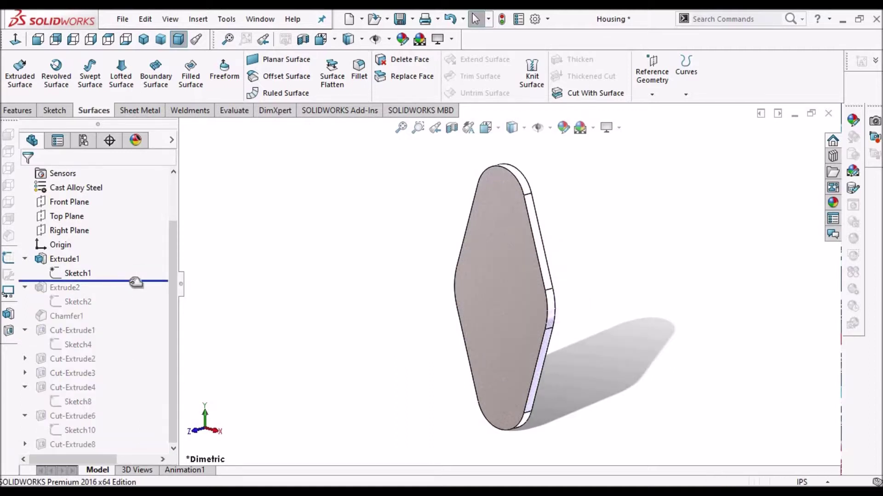
left_click_drag(134, 287, 125, 310)
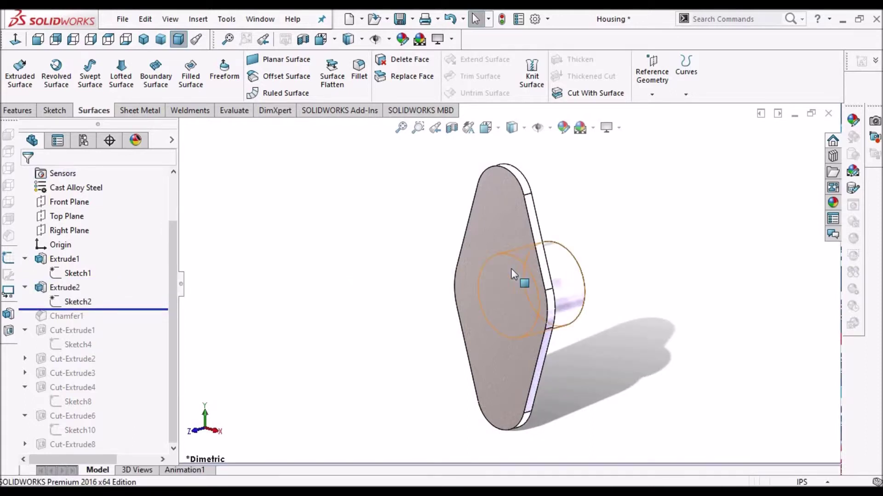
middle_click_drag(522, 282, 487, 289)
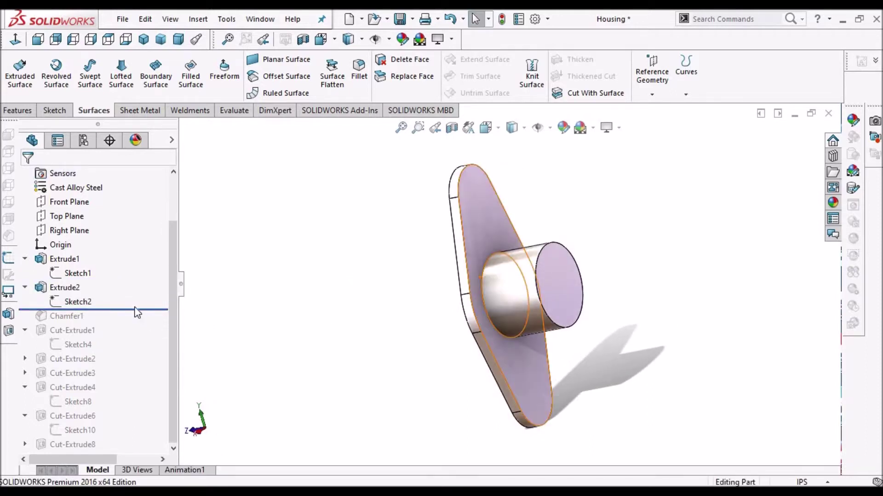
left_click_drag(139, 309, 138, 324)
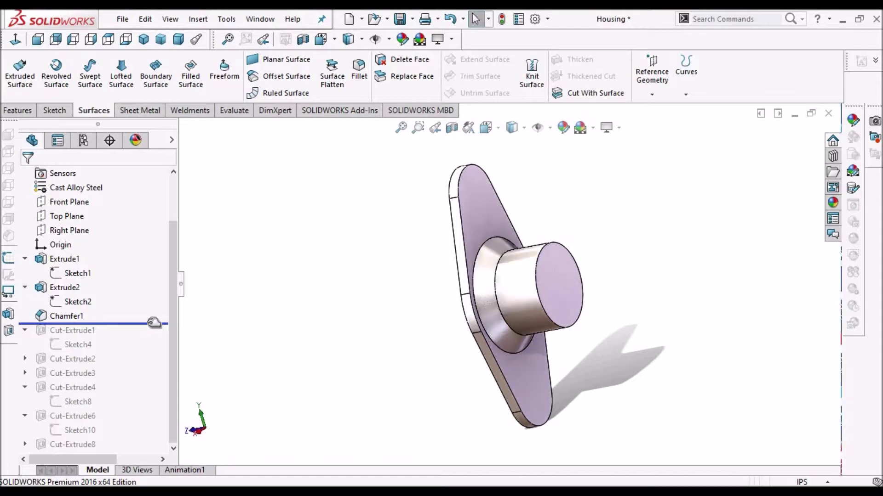
left_click_drag(154, 323, 141, 353)
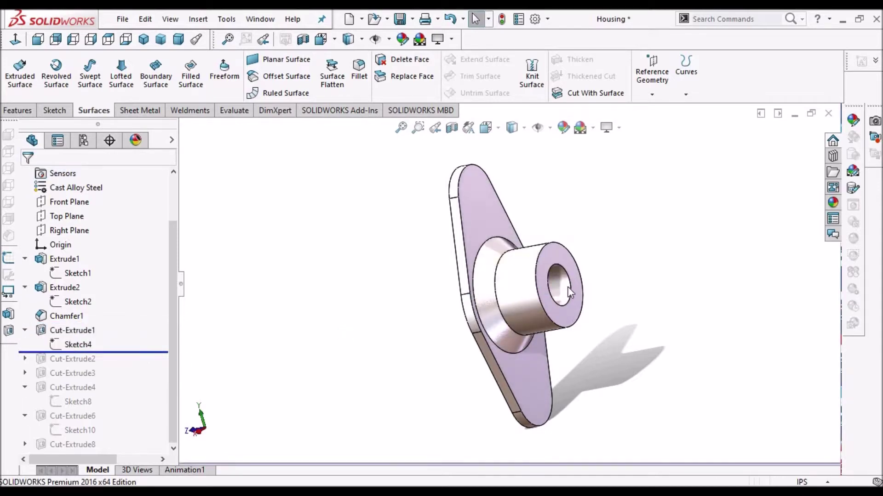
mouse_move(571, 293)
middle_mouse_down()
mouse_move(593, 290)
mouse_move(391, 317)
middle_mouse_up()
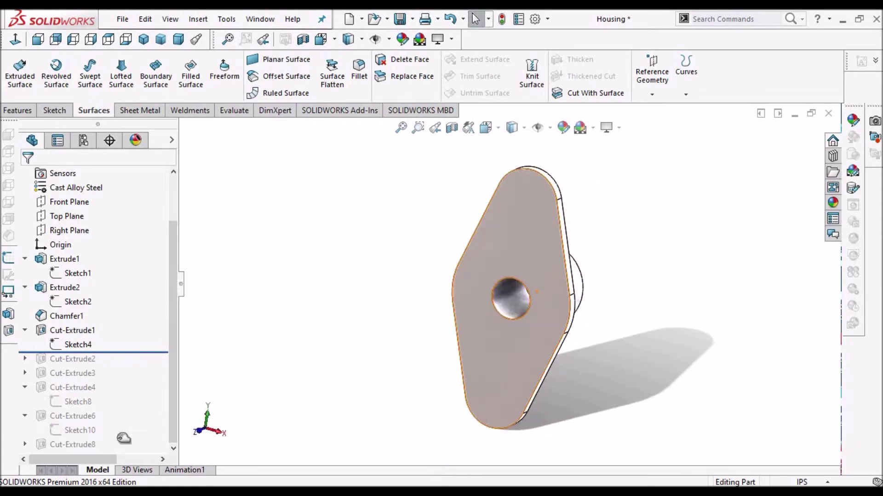
left_click_drag(156, 353, 110, 470)
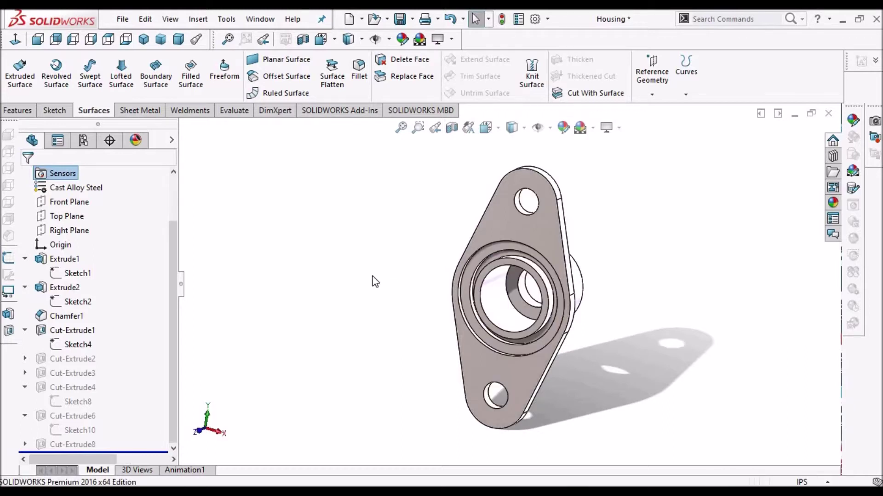
Switch to dimetric view and open Extrude1's Parent/Child relationships, moving and enlarging the dialog.
left_click(178, 40)
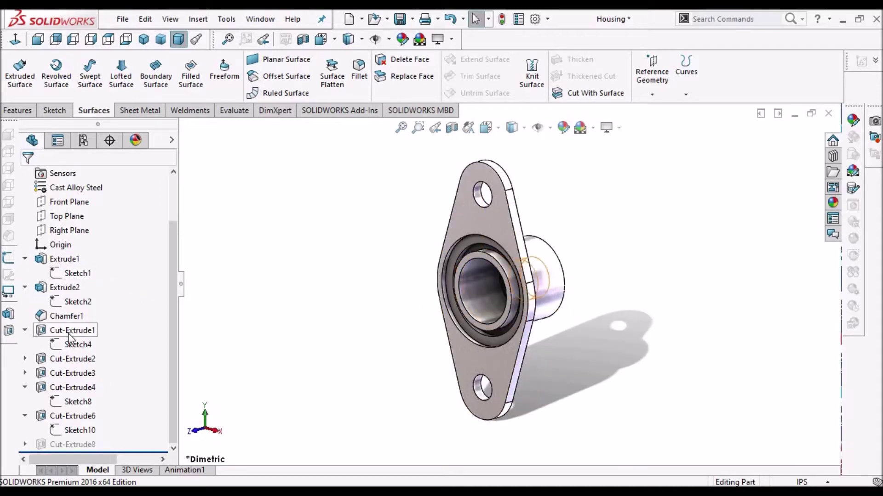
right_click(64, 260)
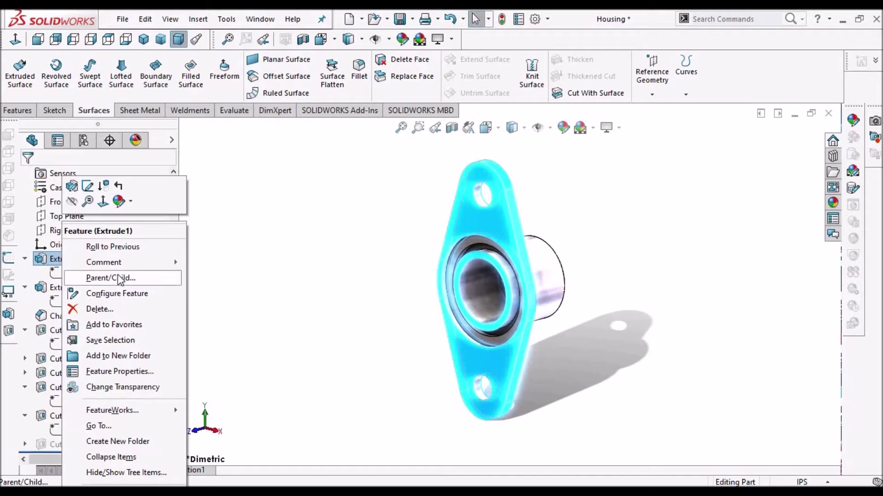
left_click(120, 278)
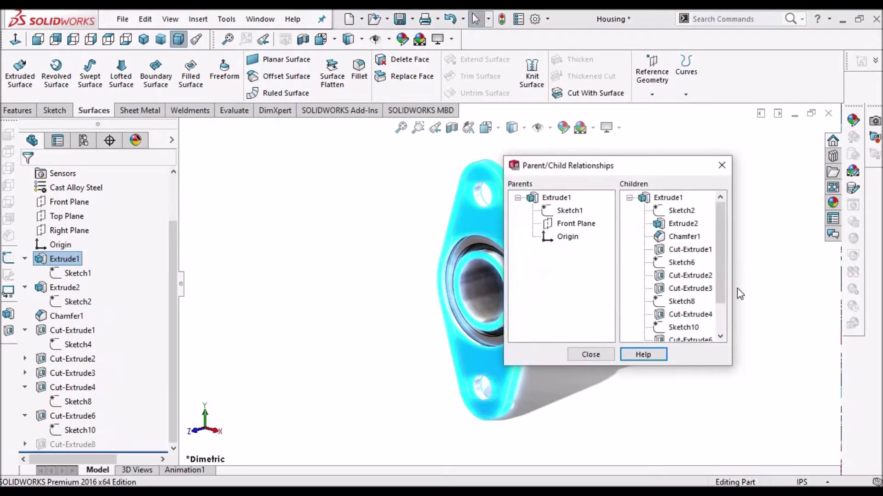
left_click_drag(516, 167, 347, 164)
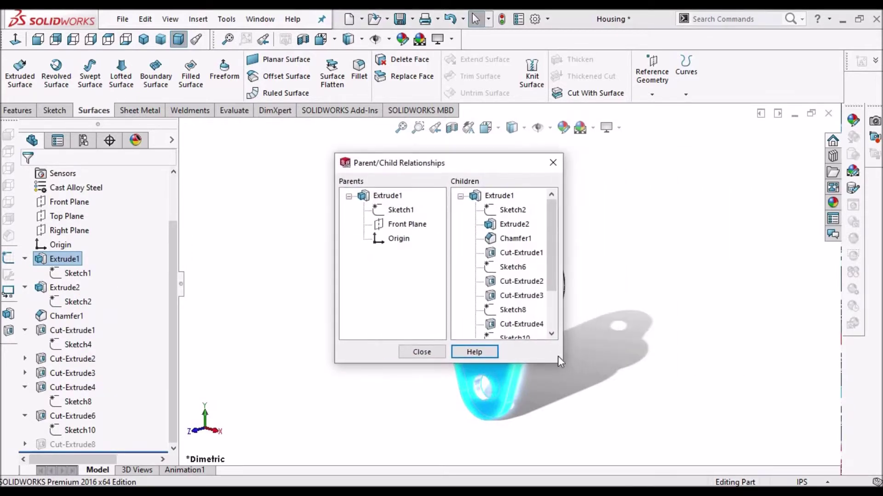
left_click_drag(561, 363, 675, 427)
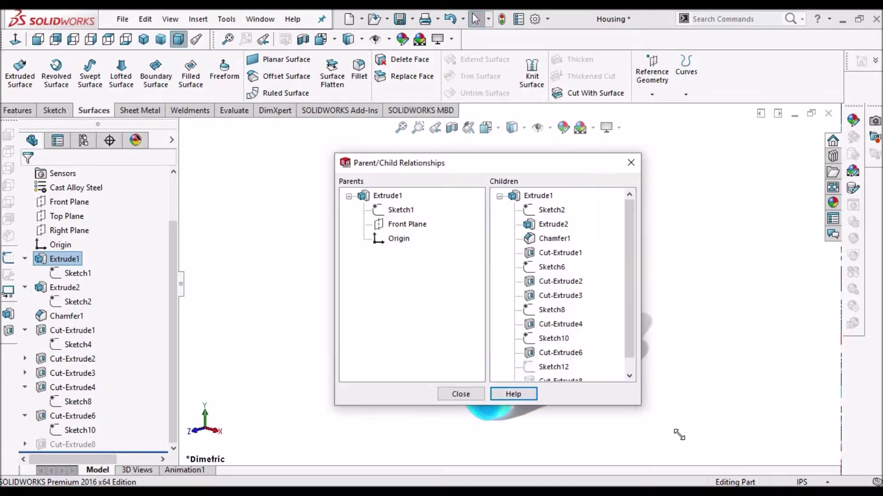
Highlight Extrude1's parents Sketch1, Front Plane and Origin on the model.
left_click(414, 225)
left_click(399, 210)
left_click(388, 196)
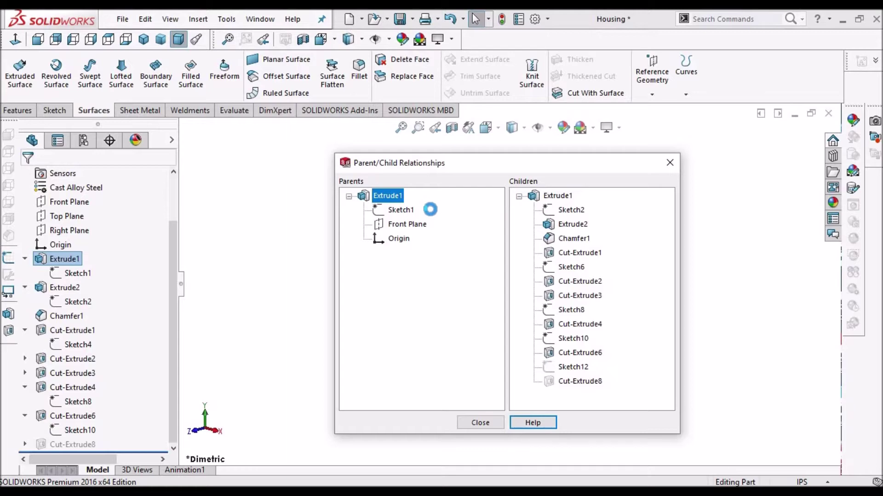
left_click(401, 210)
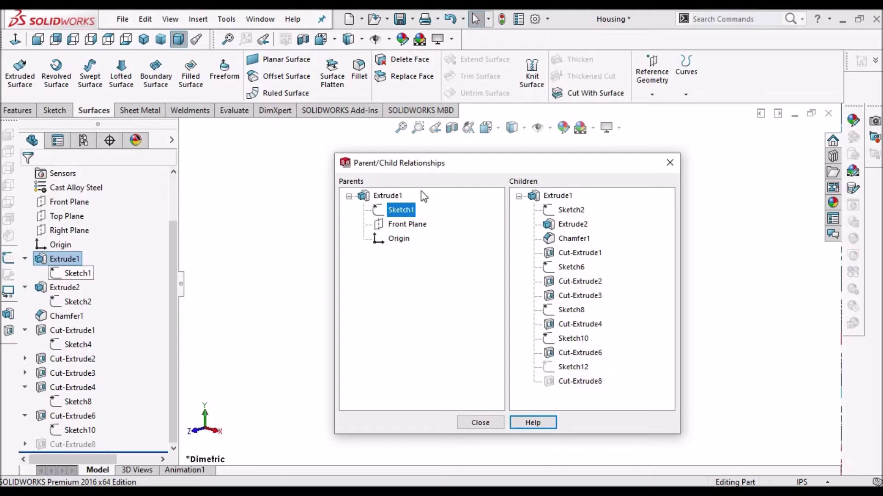
left_click(396, 225)
left_click(398, 210)
left_click(388, 197)
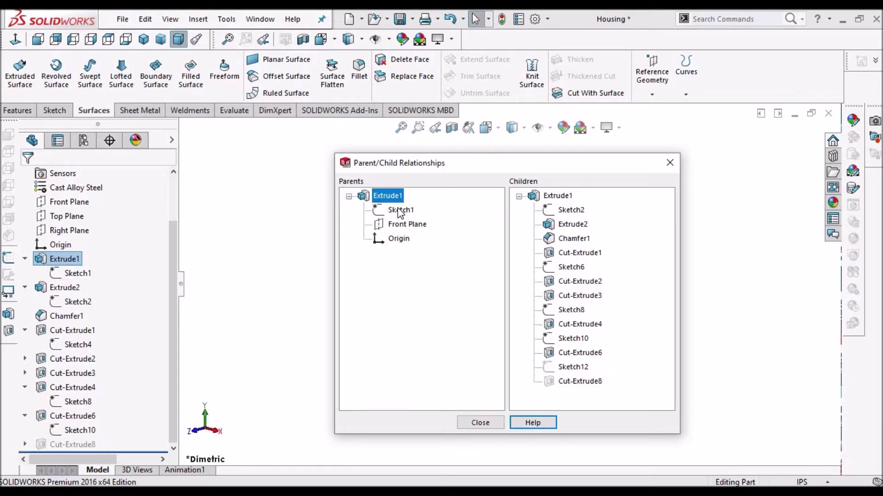
left_click(398, 211)
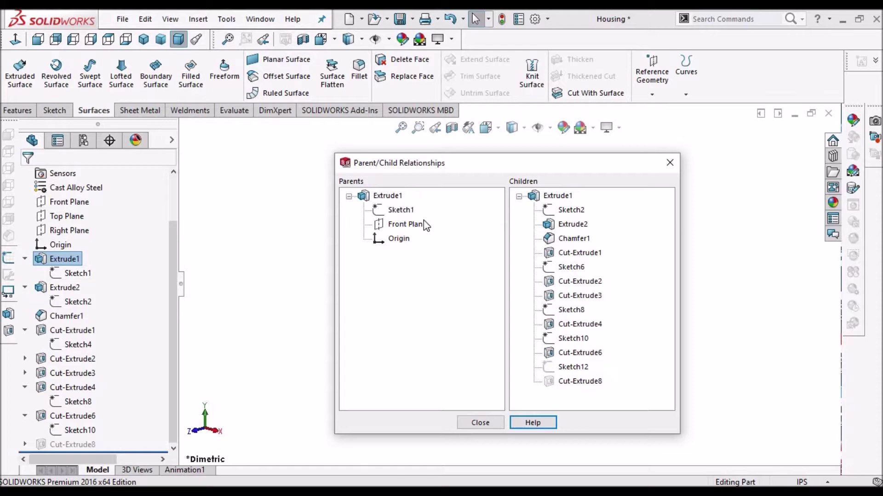
left_click(407, 224)
left_click(399, 210)
left_click(408, 235)
left_click(407, 225)
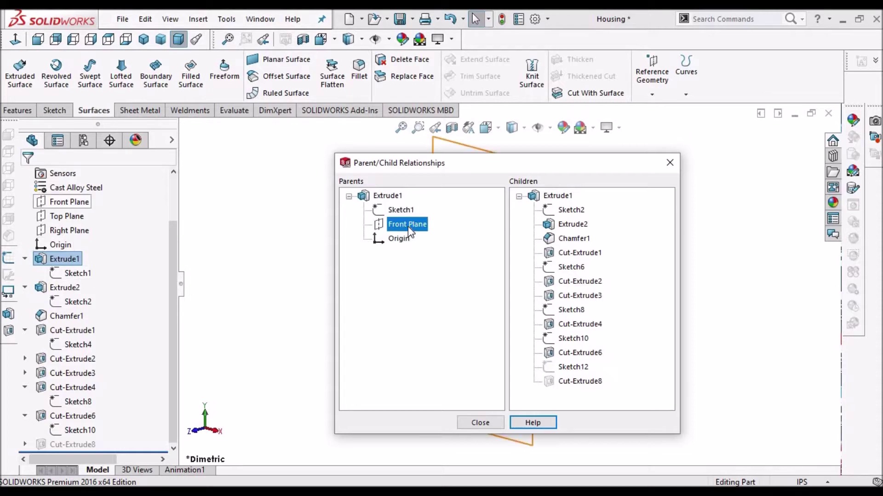
left_click_drag(476, 164, 722, 175)
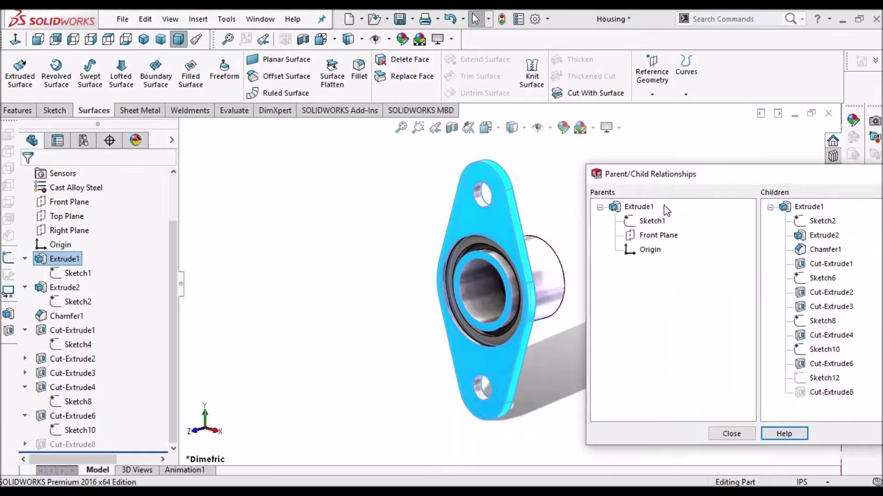
left_click(648, 220)
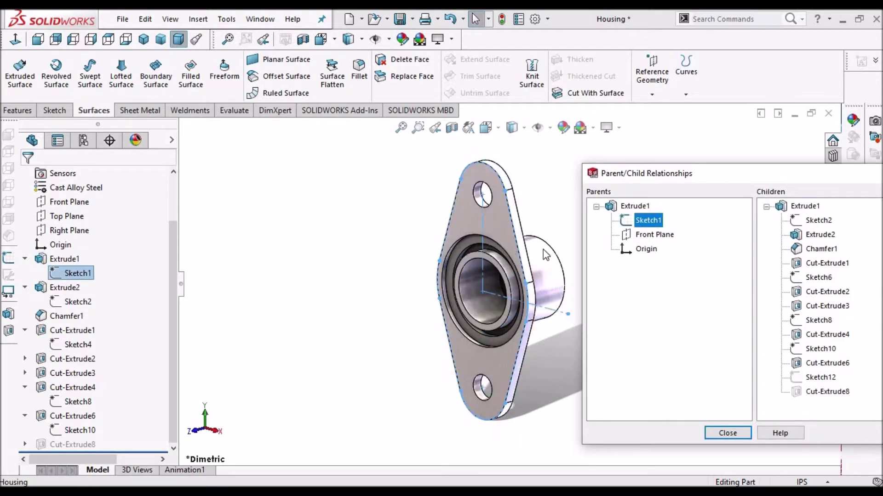
left_click(653, 235)
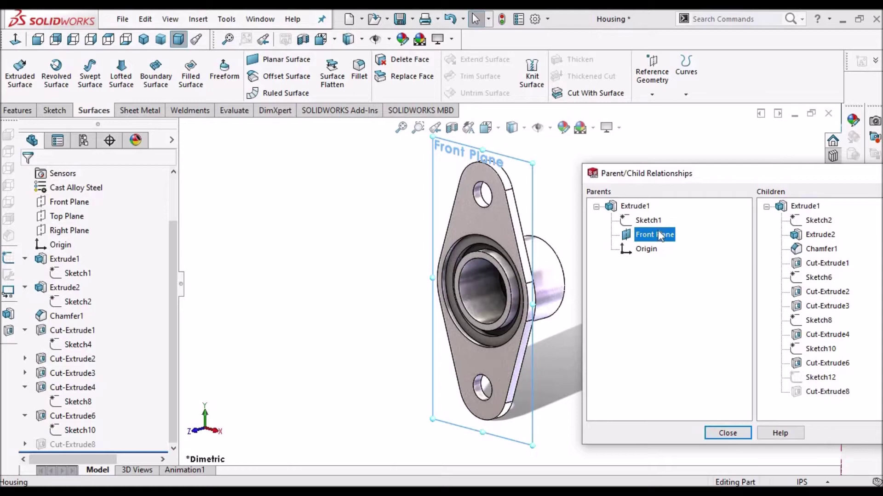
mouse_move(747, 175)
left_mouse_down()
mouse_move(669, 153)
mouse_move(680, 156)
left_mouse_up()
Highlight Extrude1's children Sketch2, Extrude2, Chamfer1 and the Cut-Extrudes, then close the dialog.
left_click(752, 201)
left_click(754, 216)
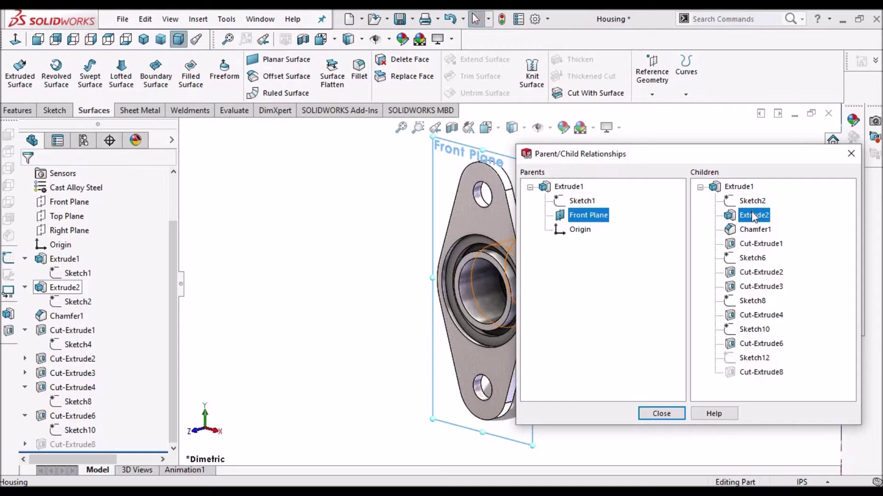
left_click(754, 229)
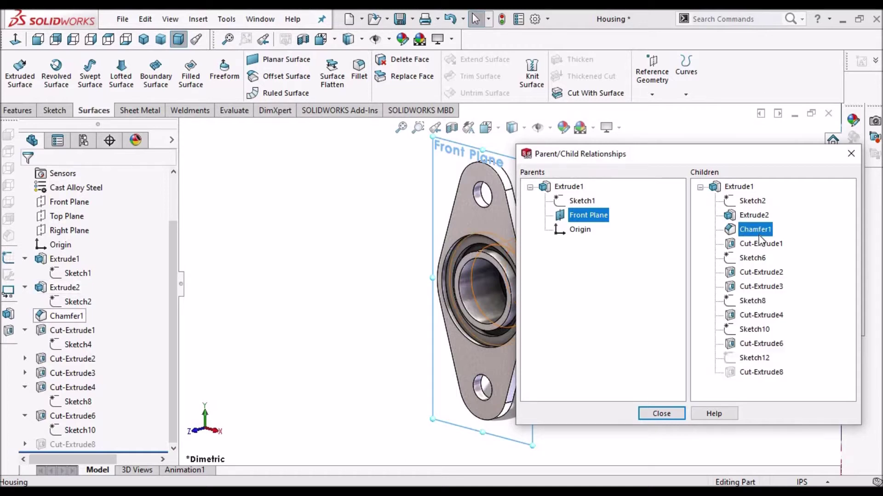
left_click(777, 244)
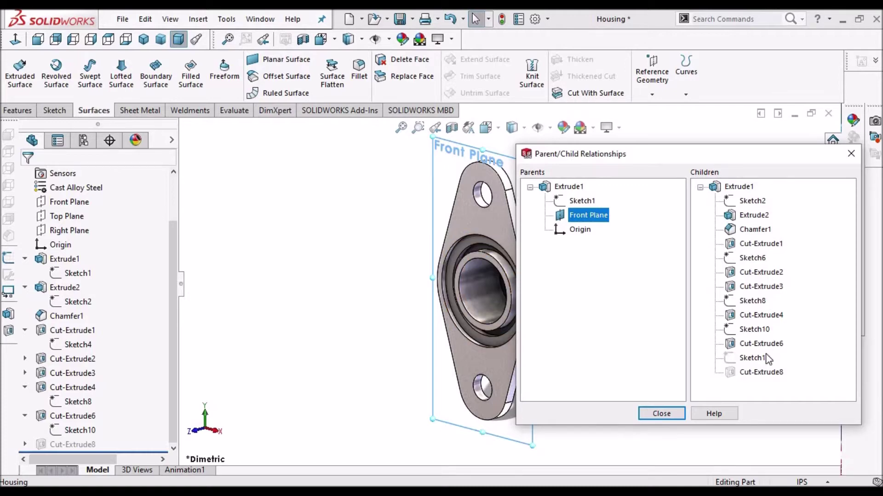
left_click(759, 328)
left_click(760, 316)
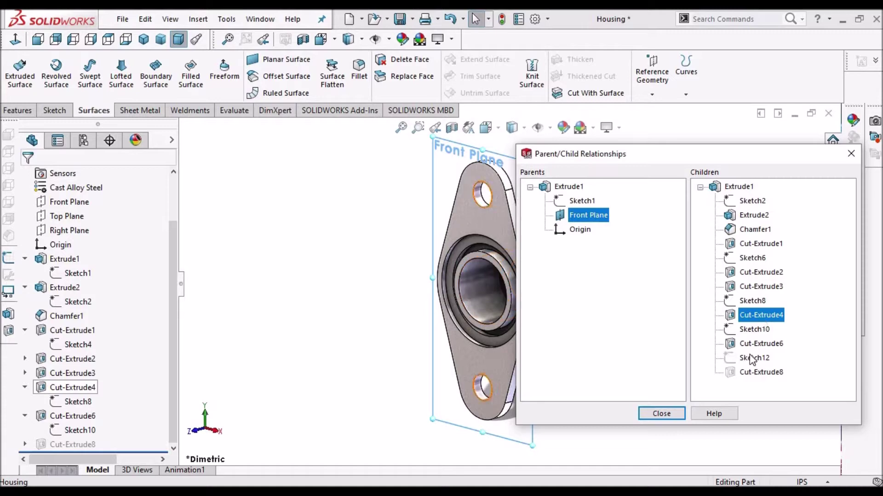
left_click(765, 345)
left_click(770, 391)
left_click(771, 373)
left_click(766, 287)
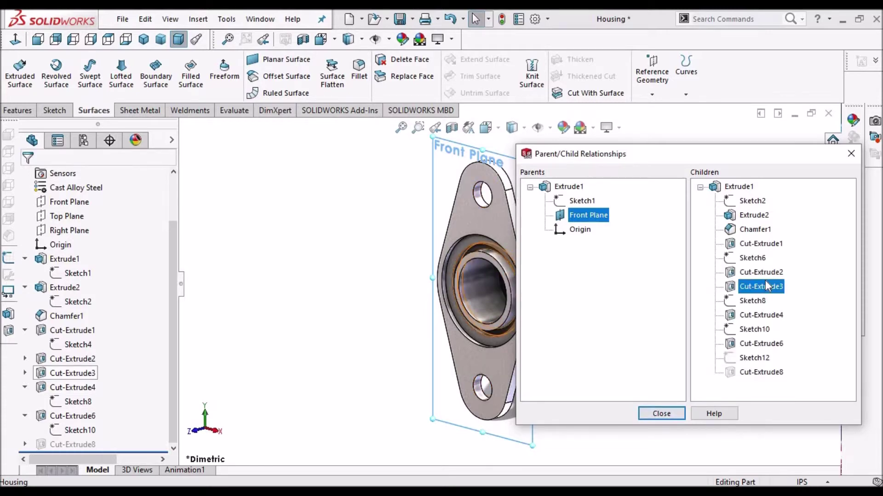
left_click(706, 379)
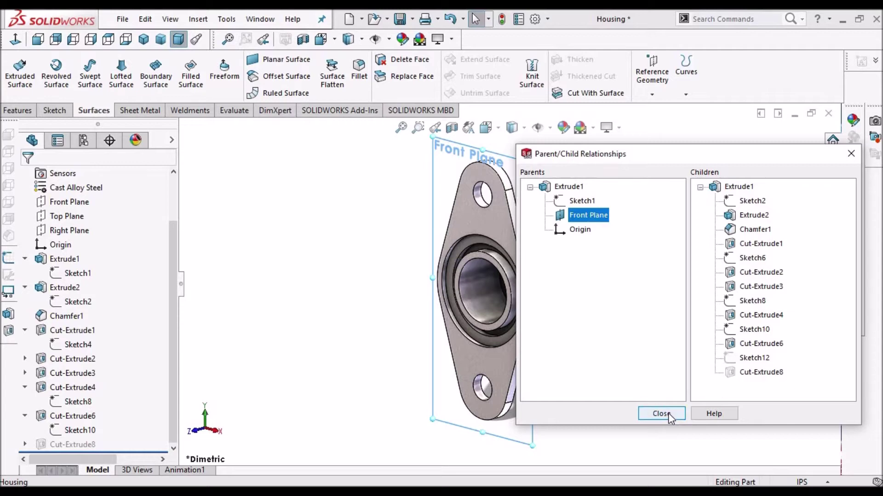
left_click(660, 414)
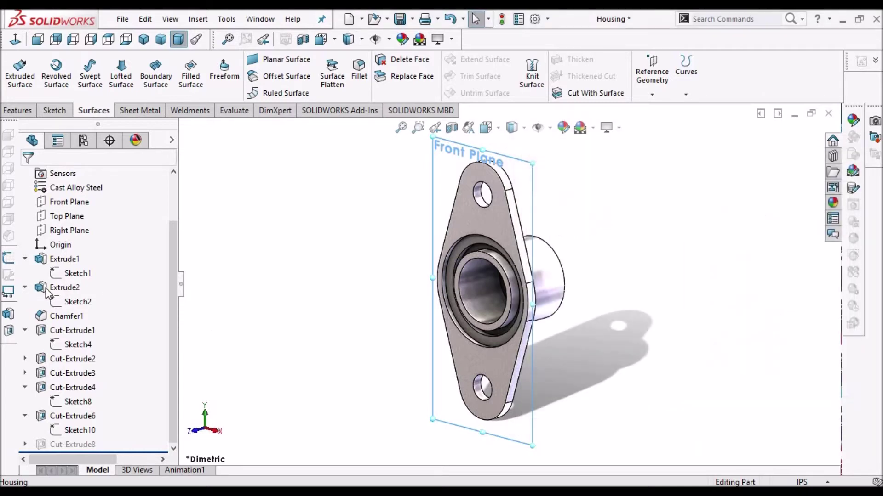
Open Cut-Extrude2's Parent/Child relationships and highlight its parents Extrude1 and Sketch6.
right_click(64, 365)
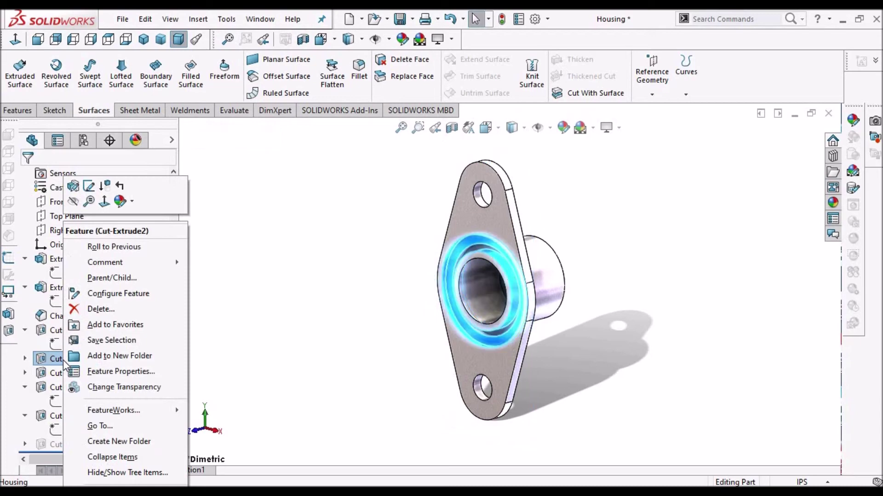
left_click(114, 278)
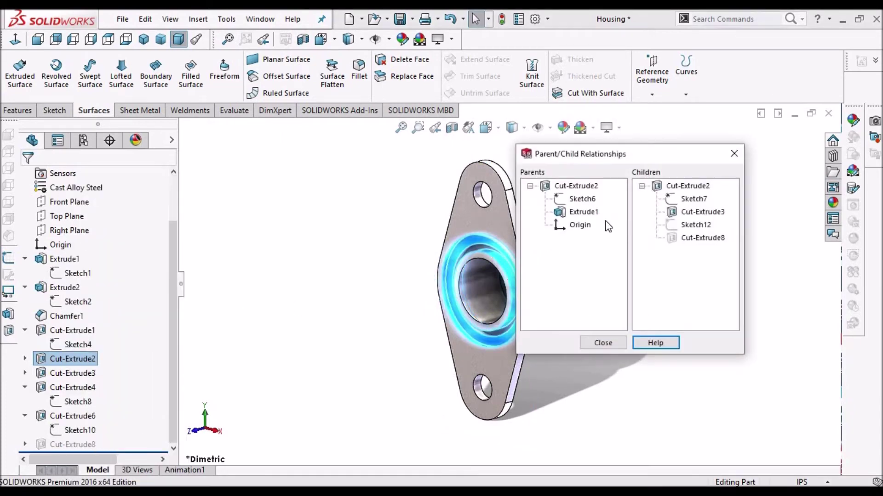
left_click(580, 225)
left_click(582, 215)
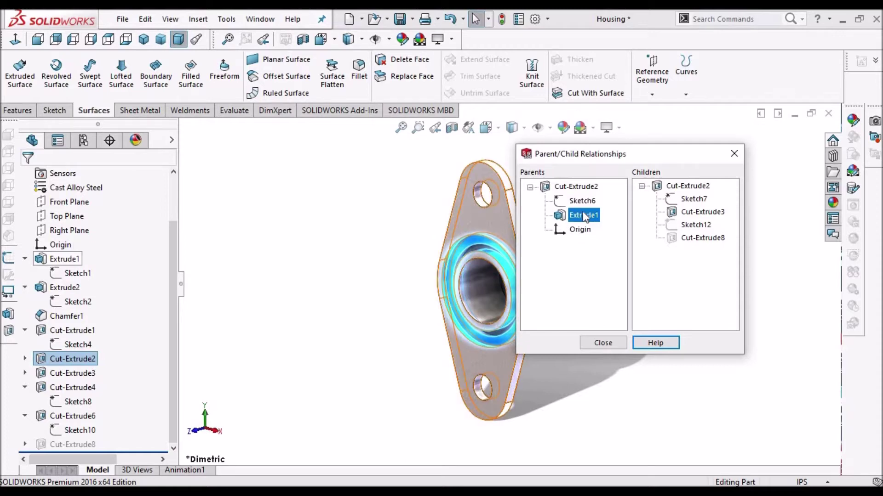
left_click(582, 201)
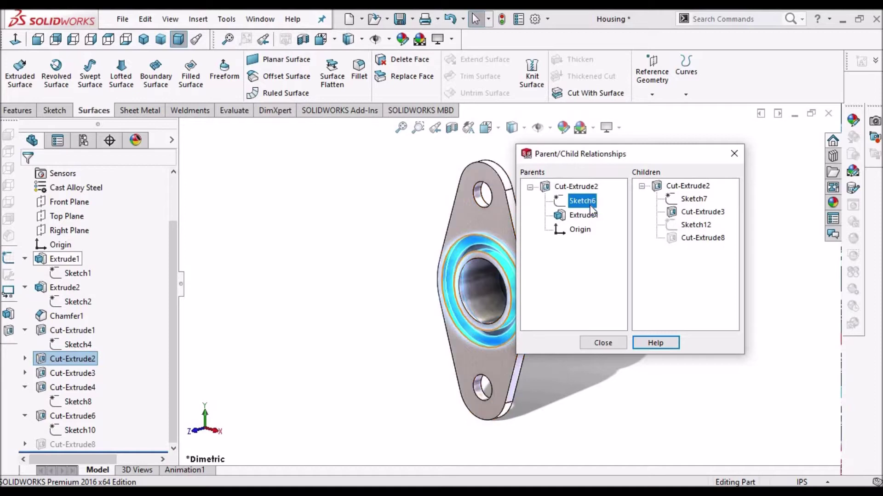
Highlight children Sketch7 and Cut-Extrude3, close the window, and select Cut-Extrude8.
left_click(703, 212)
left_click(693, 200)
left_click(706, 216)
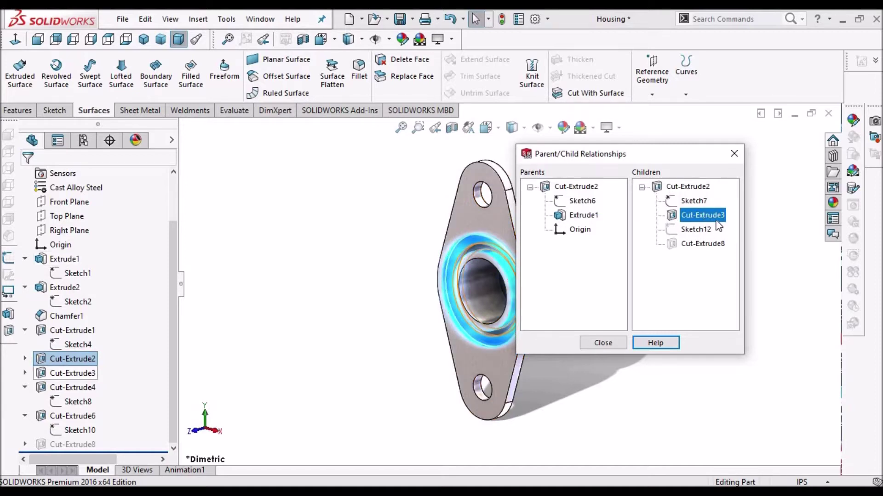
left_click(734, 154)
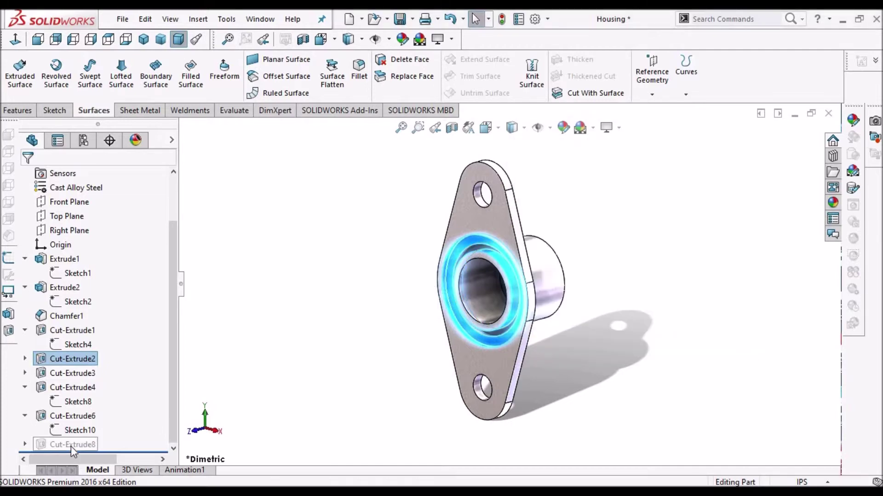
left_click(71, 445)
Unsuppress Cut-Extrude8, then locate Cut-Extrude1 and Cut-Extrude2 on the rebuilt housing.
left_click(115, 427)
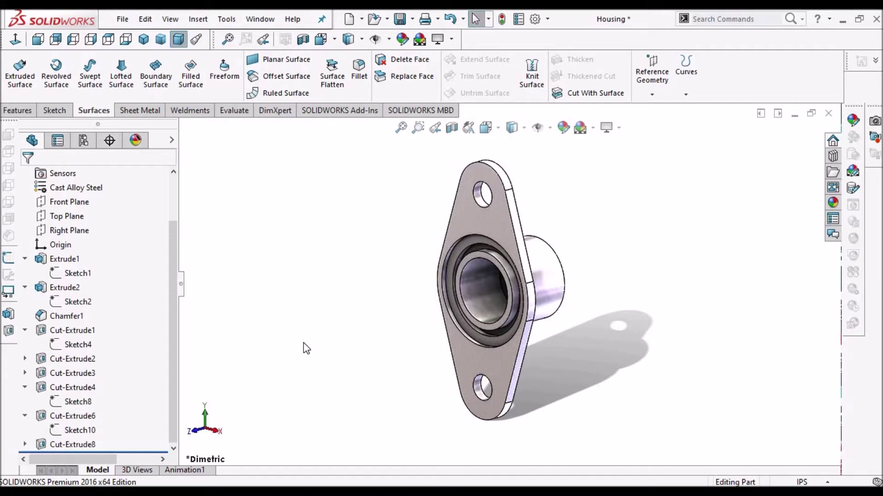
left_click(69, 330)
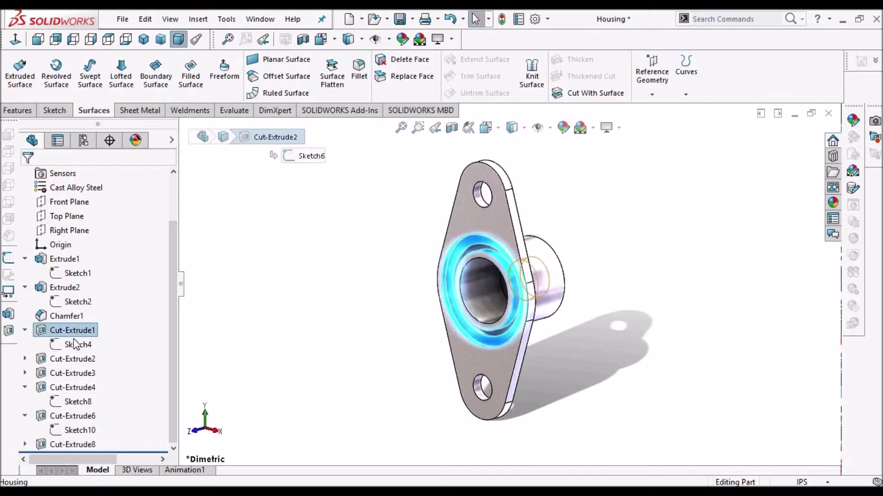
left_click(76, 360)
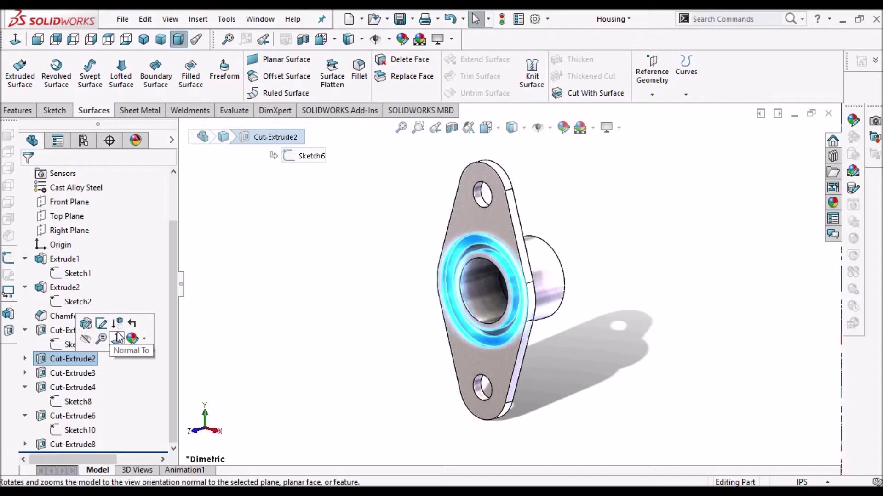
right_click(76, 363)
left_click(106, 369)
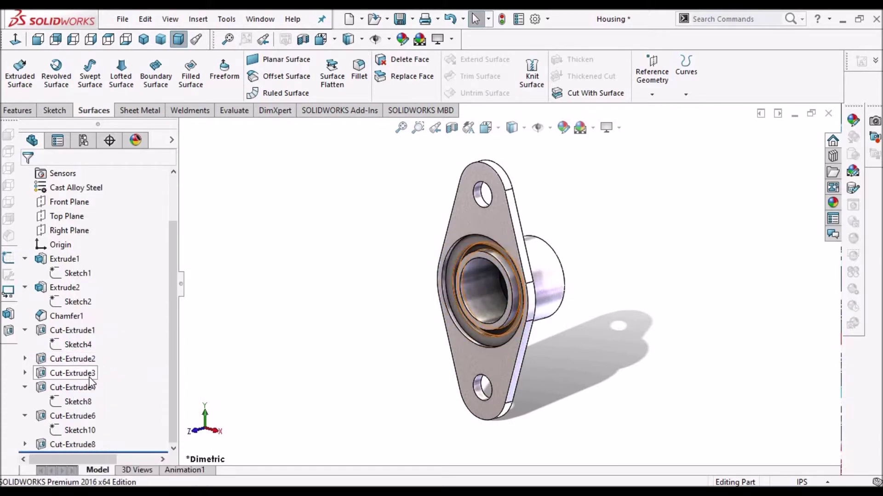
right_click(83, 362)
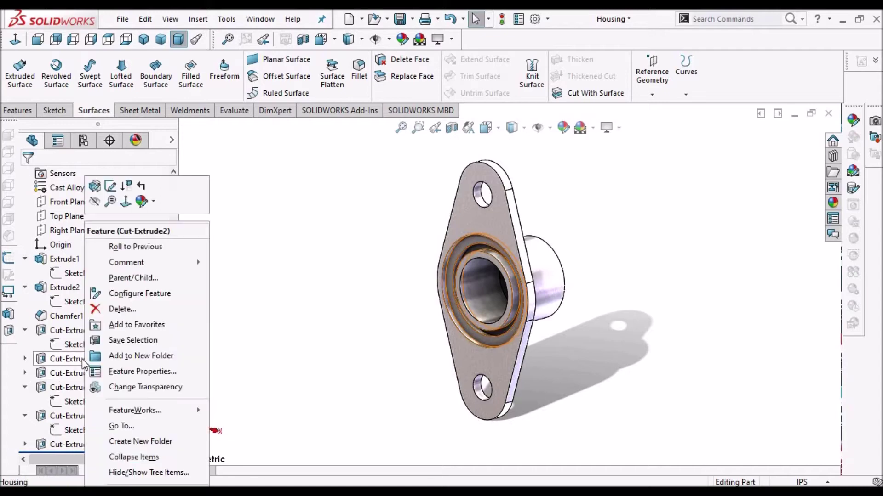
left_click(126, 186)
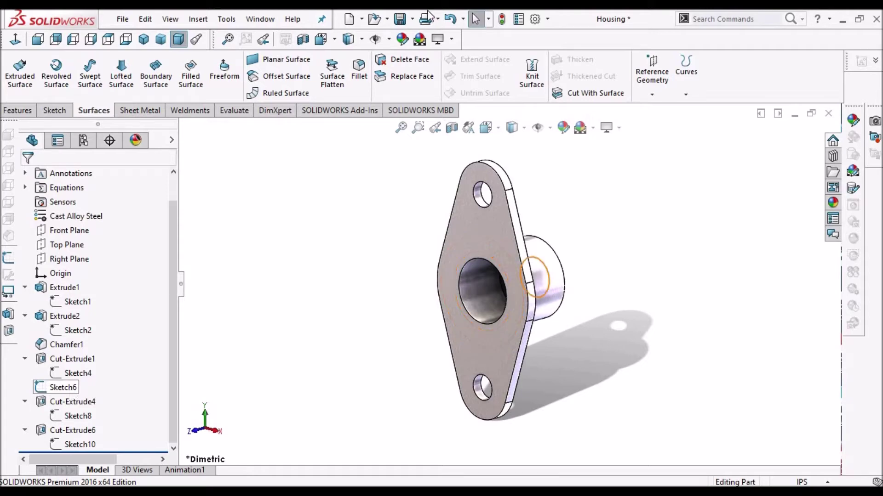
left_click(450, 19)
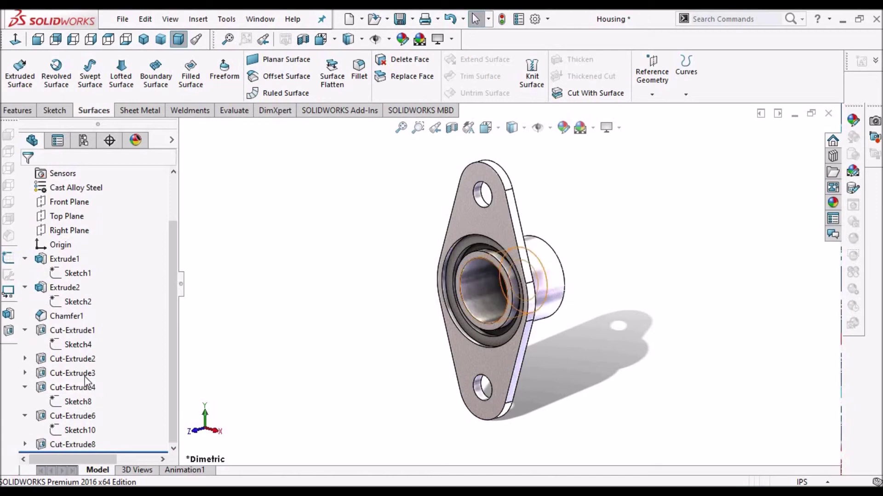
left_click(84, 374)
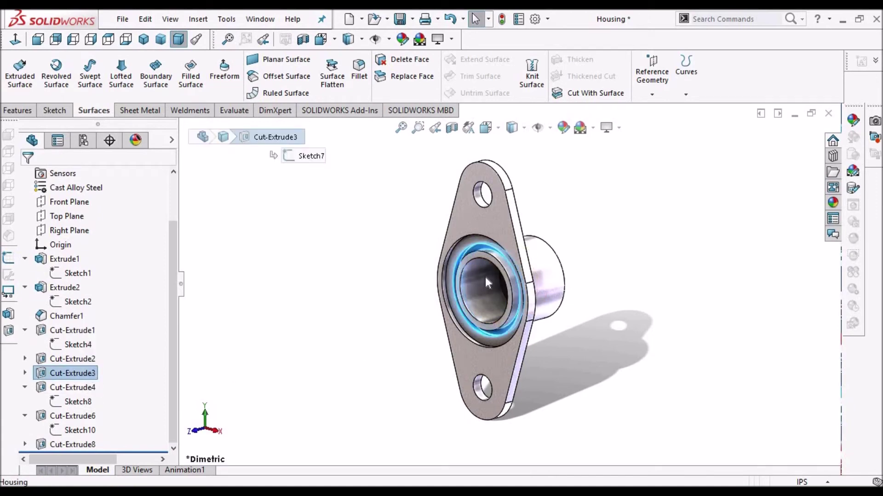
scroll(485, 276, "down", 3)
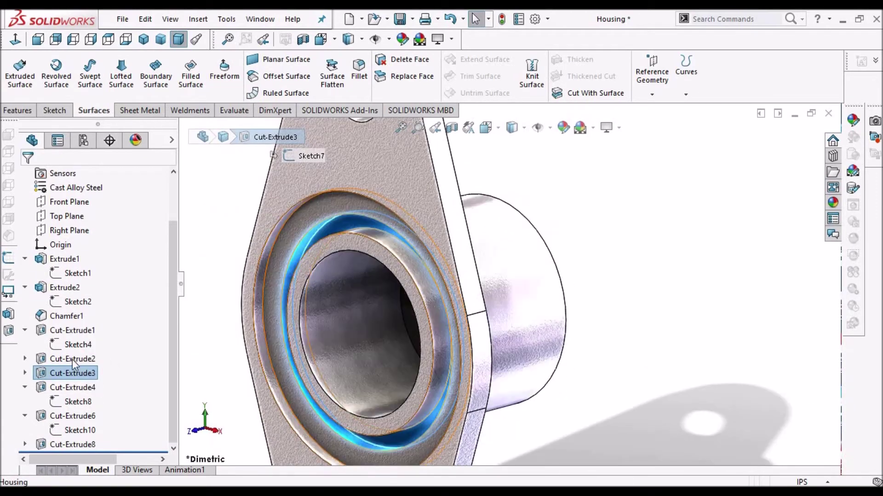
left_click(72, 360)
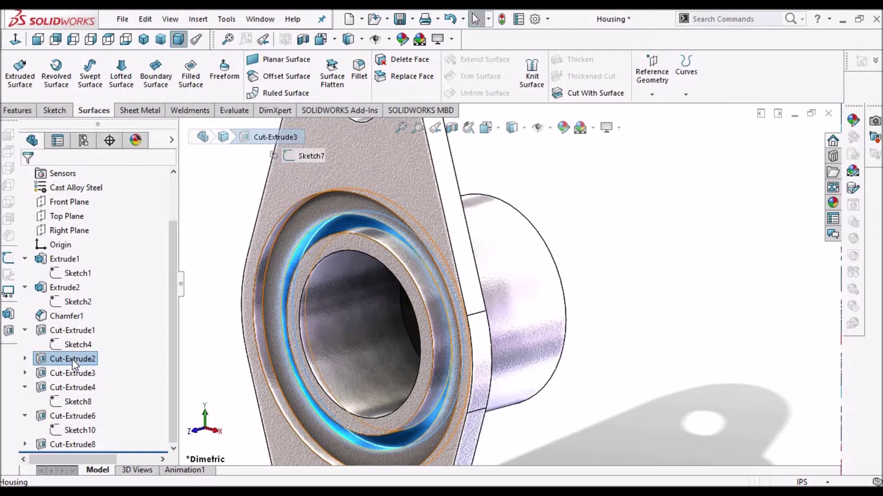
left_click(669, 293)
scroll(669, 292, "up", 2)
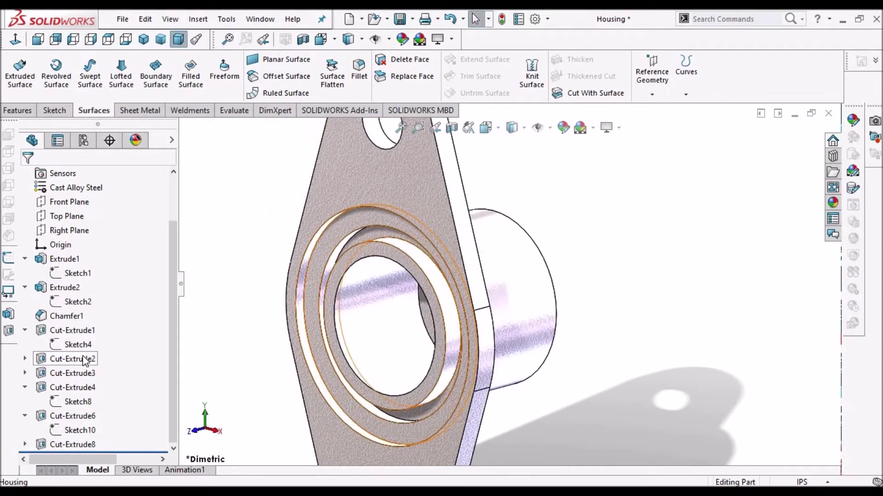
right_click(85, 360)
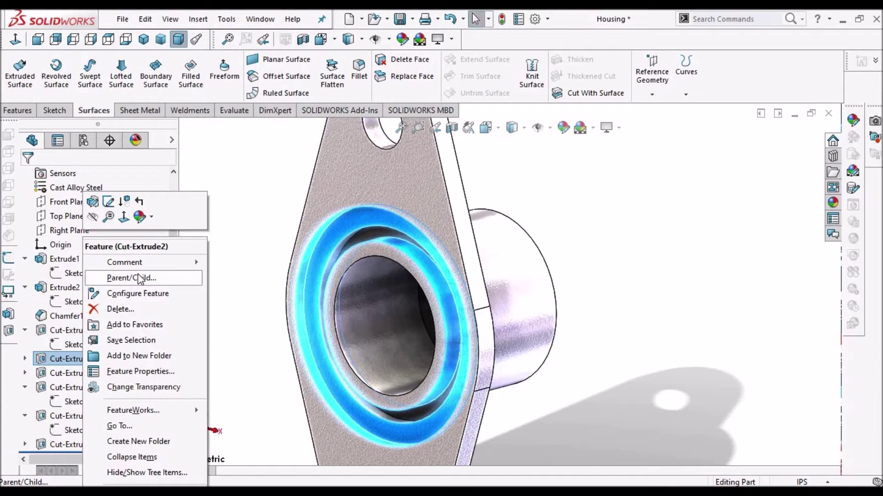
left_click(138, 278)
left_click(720, 213)
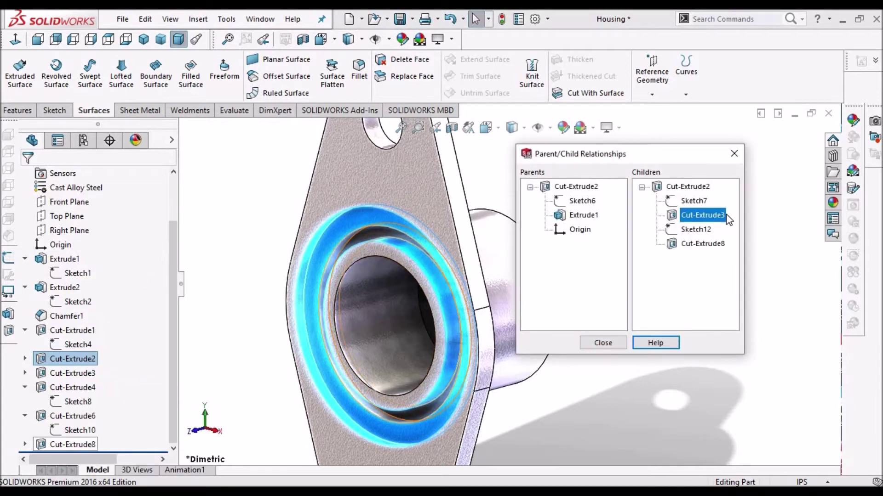
left_click(713, 245)
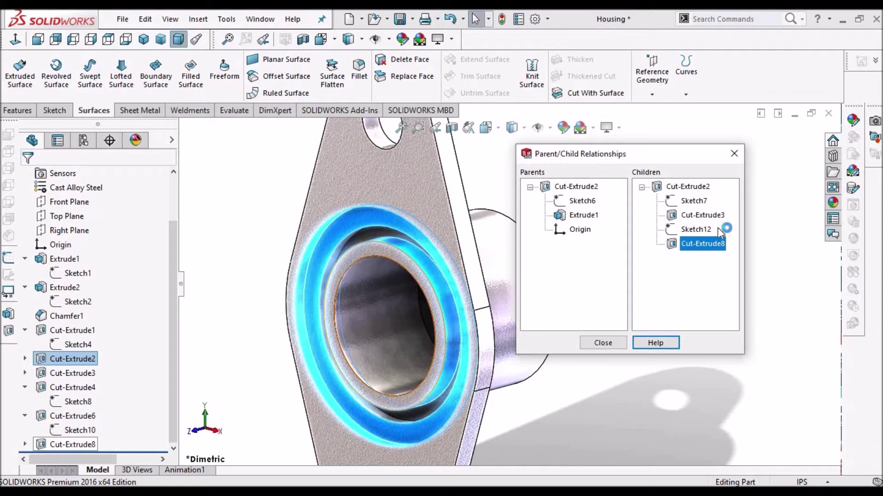
left_click(734, 153)
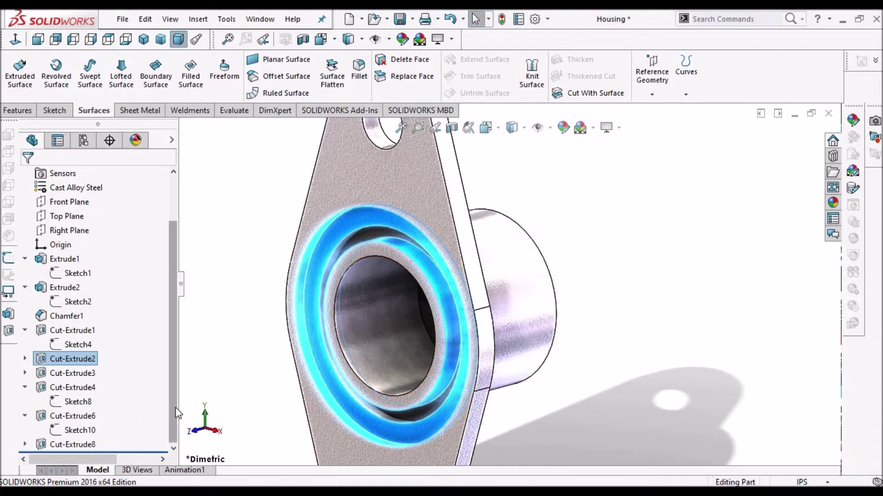
Expand Cut-Extrude3 to reveal Sketch7, open then cancel its sketch plane edit, and zoom to fit.
left_click(25, 373)
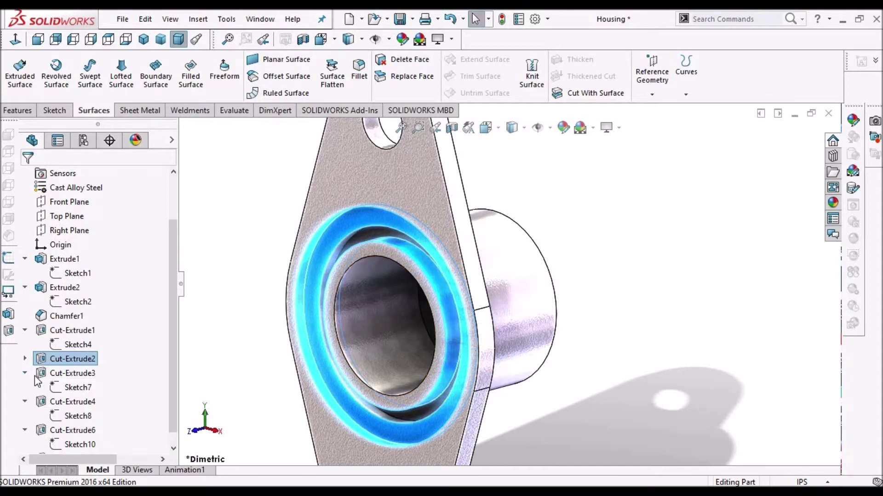
right_click(74, 390)
key("Escape")
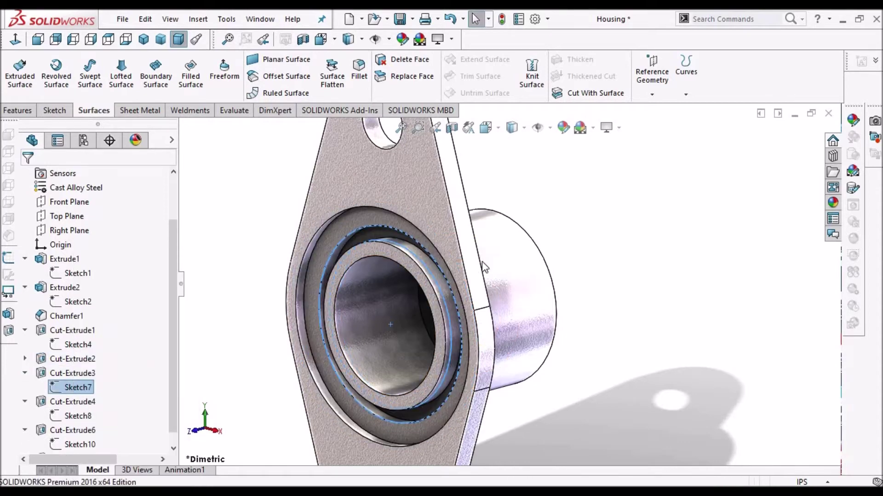
left_click(365, 222)
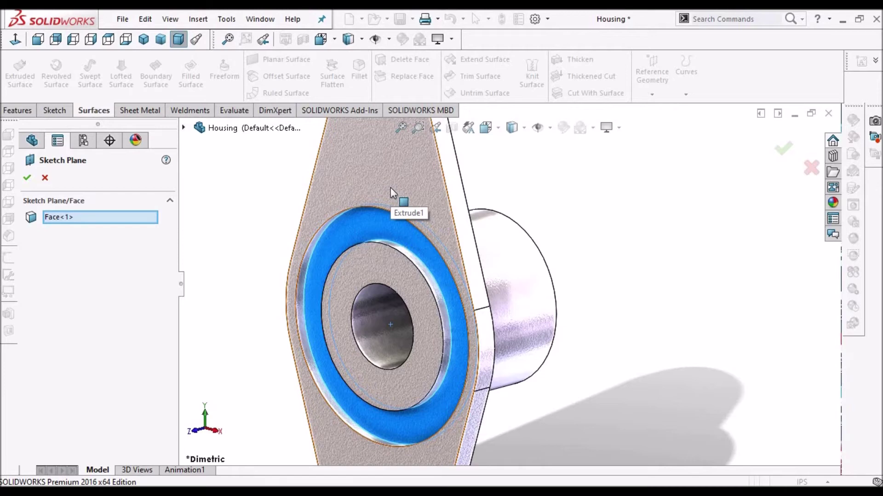
left_click(48, 182)
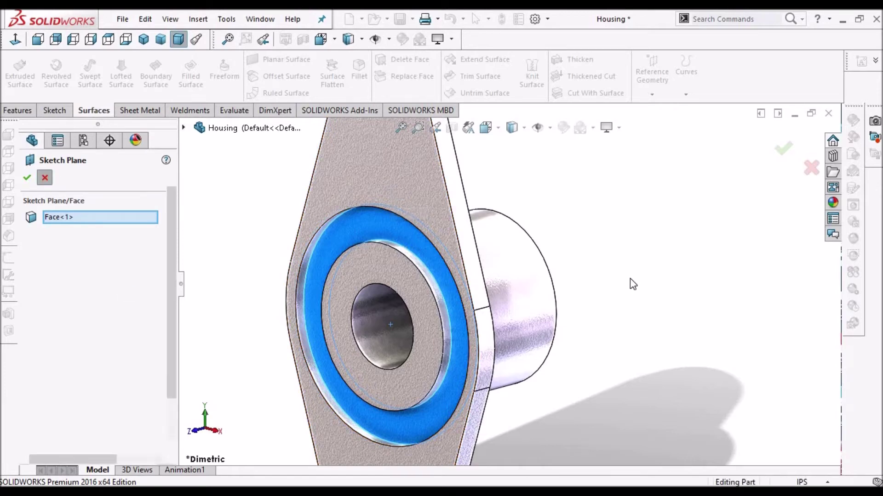
key("f")
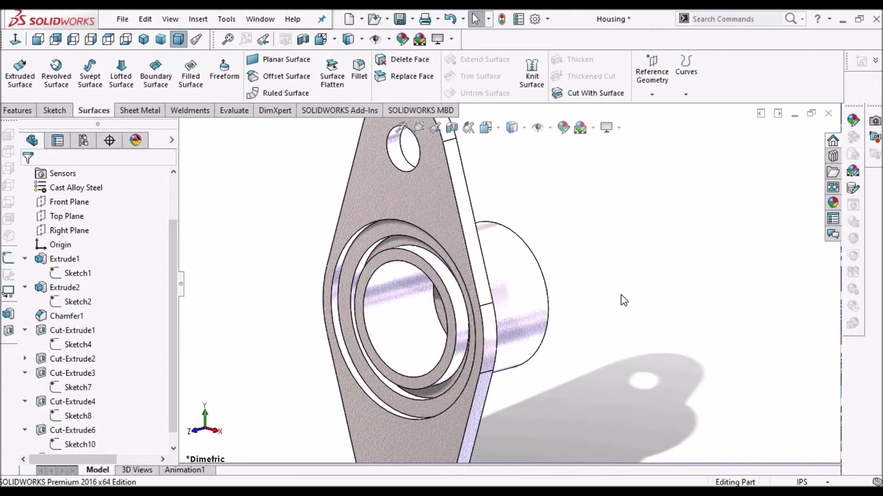
Unsuppress Cut-Extrude3 to restore the stepped counterbore recess around the bore.
left_click(66, 361)
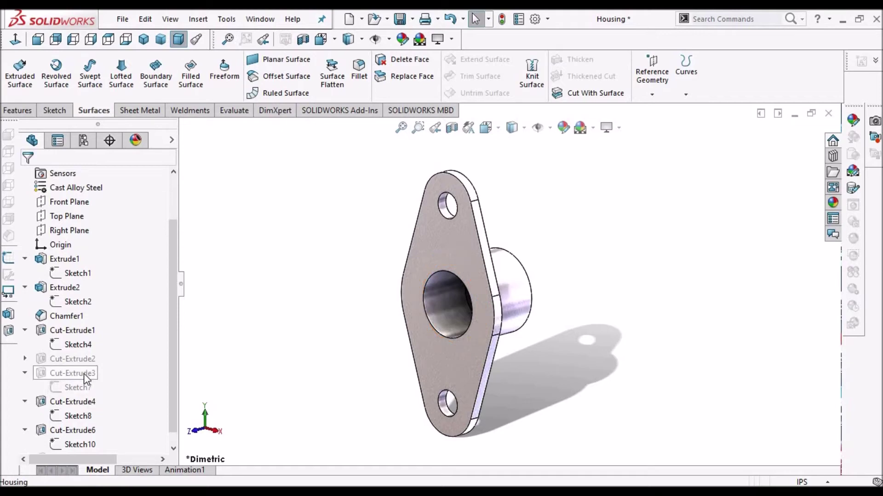
left_click(84, 374)
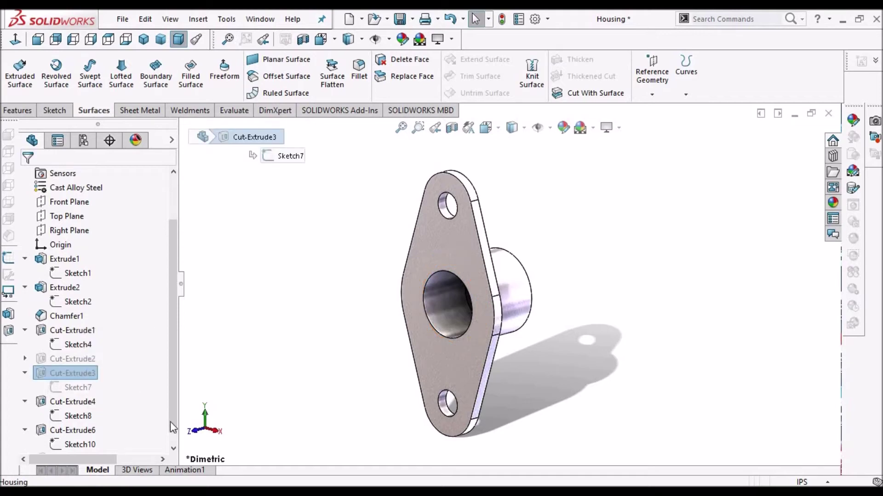
left_click(173, 448)
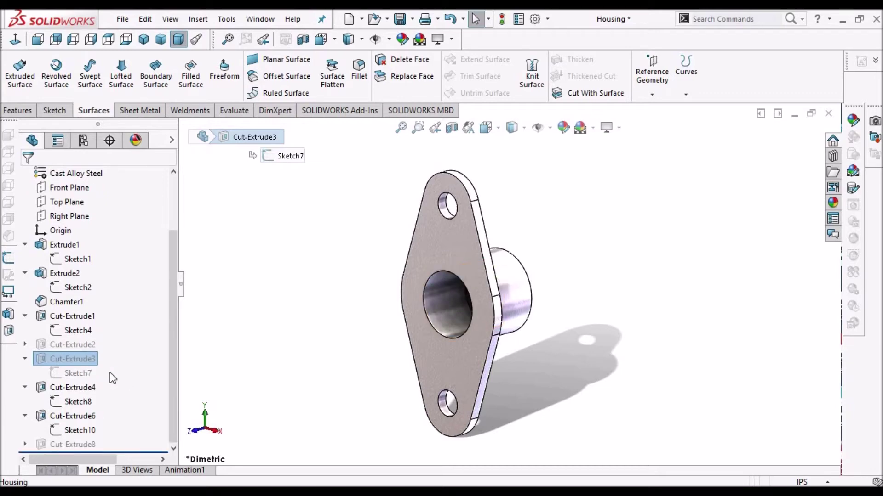
left_click(263, 388)
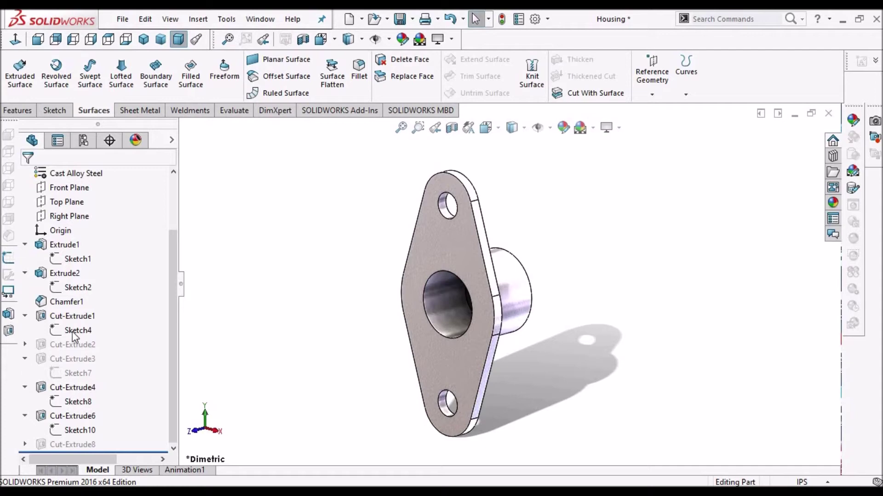
left_click(78, 361)
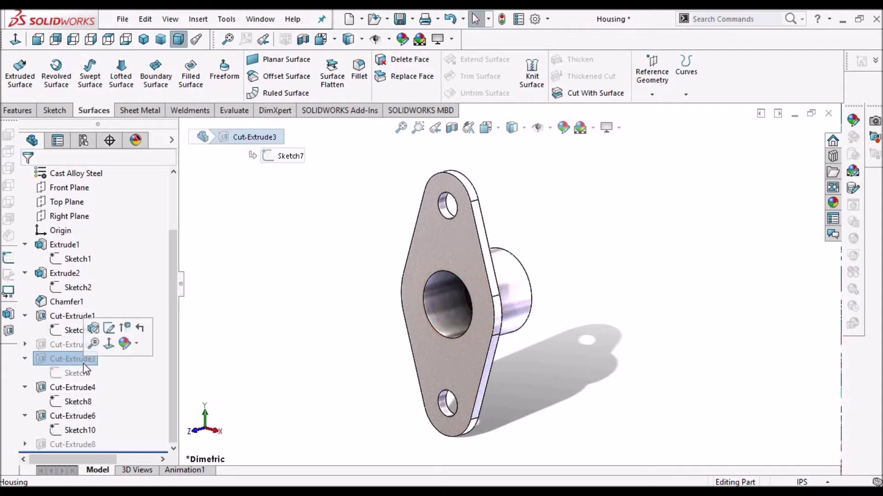
left_click(292, 358)
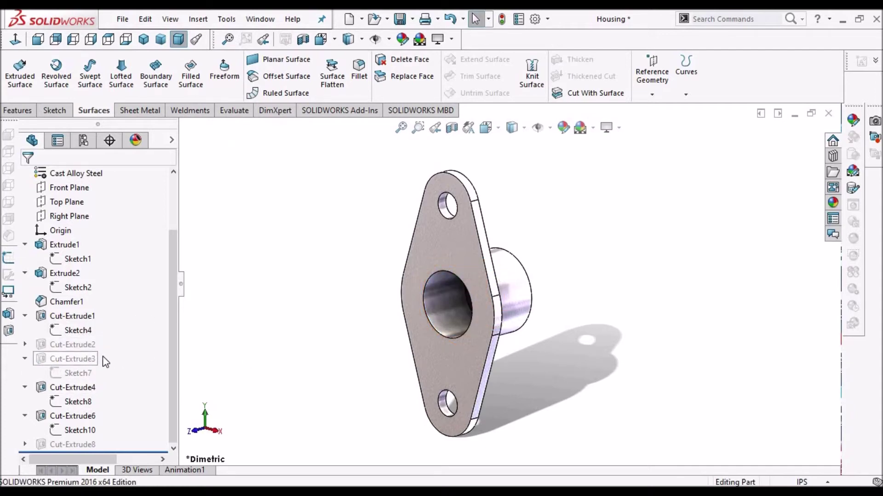
right_click(60, 360)
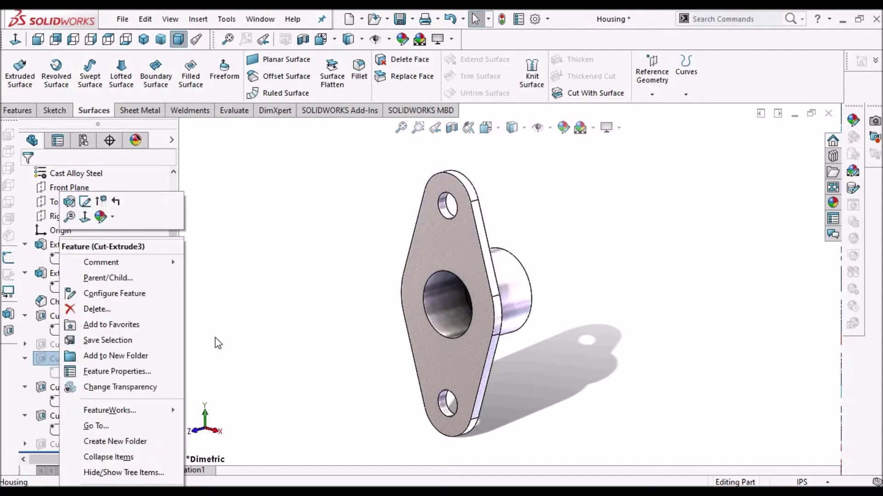
left_click(102, 198)
scroll(123, 175, "up", 2)
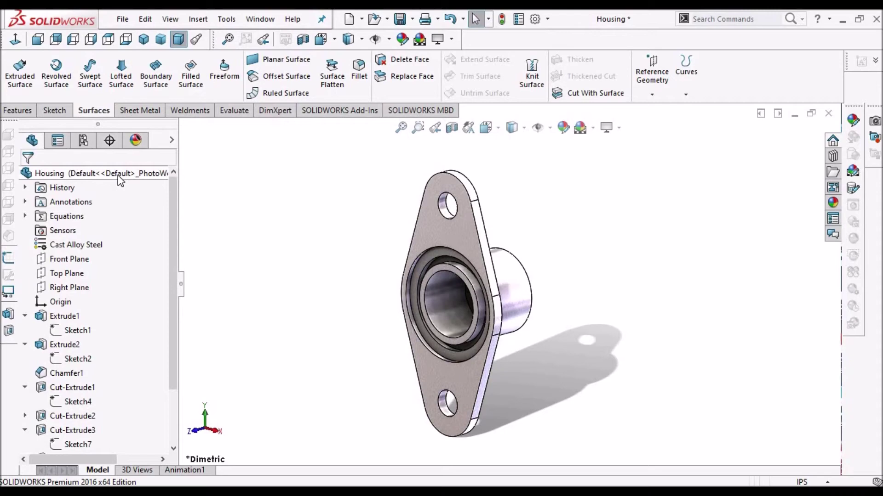
Enable Dynamic Reference Visualization (Parent) on Housing and check Extrude1's parent/child relations.
right_click(121, 179)
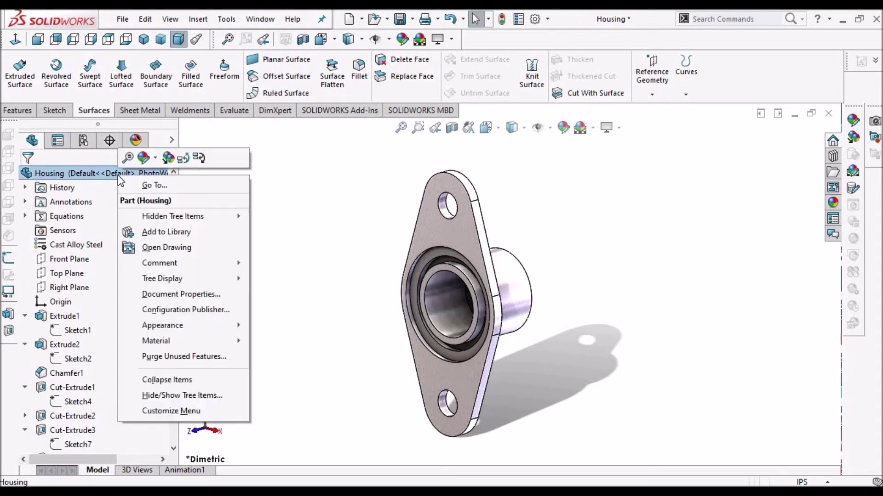
left_click(188, 162)
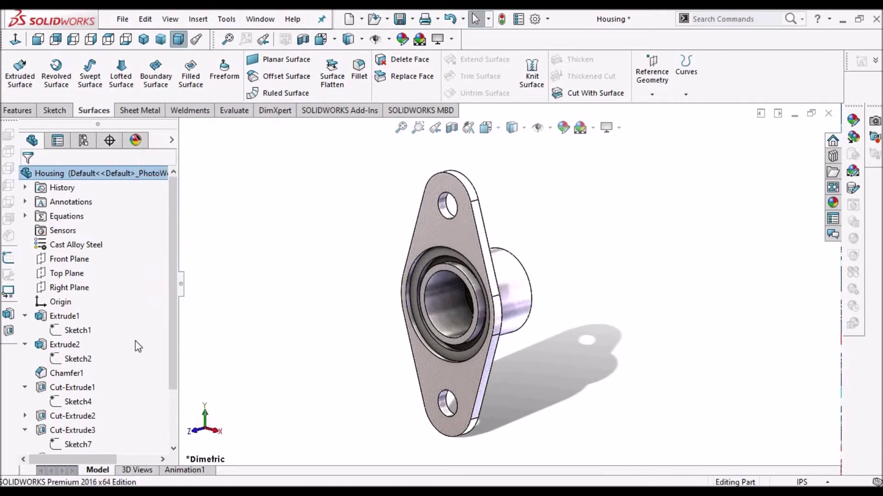
right_click(50, 317)
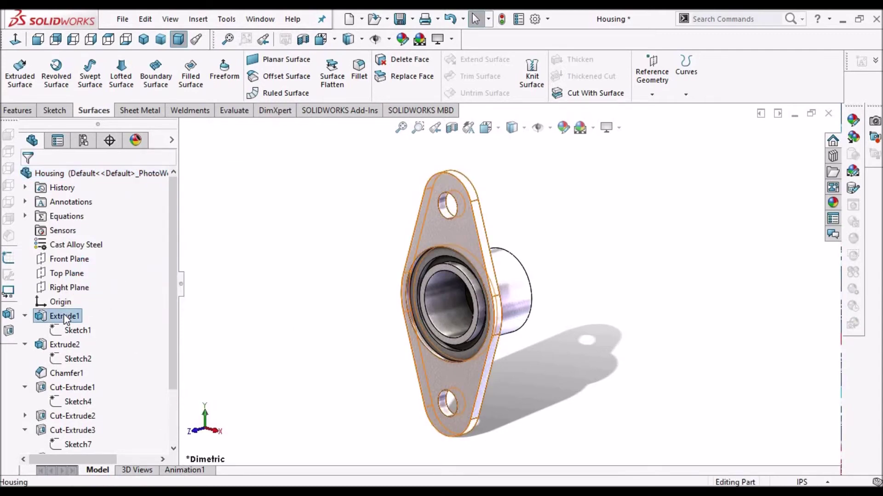
left_click(111, 278)
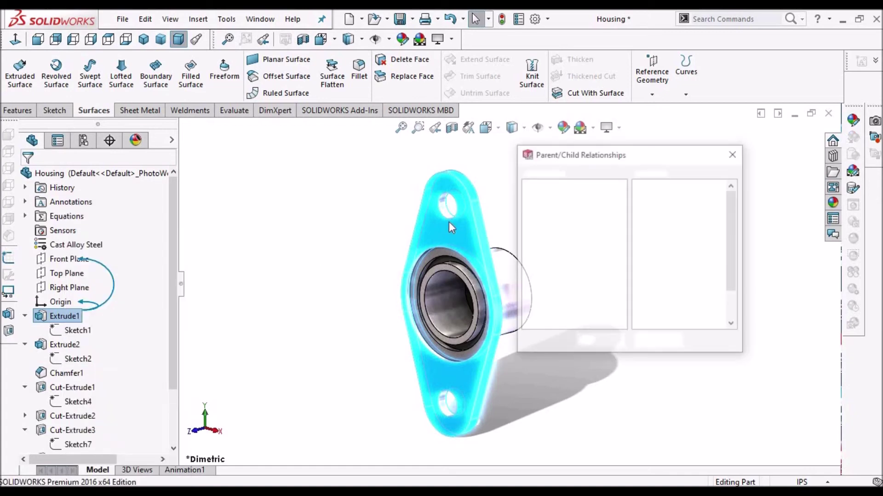
left_click(602, 343)
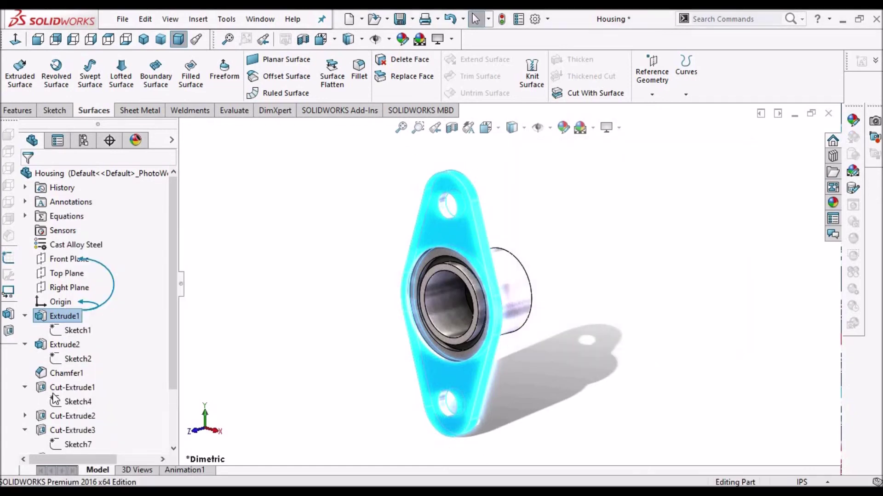
Check Chamfer1's relations: parents Extrude2 and Extrude1, no children.
right_click(68, 375)
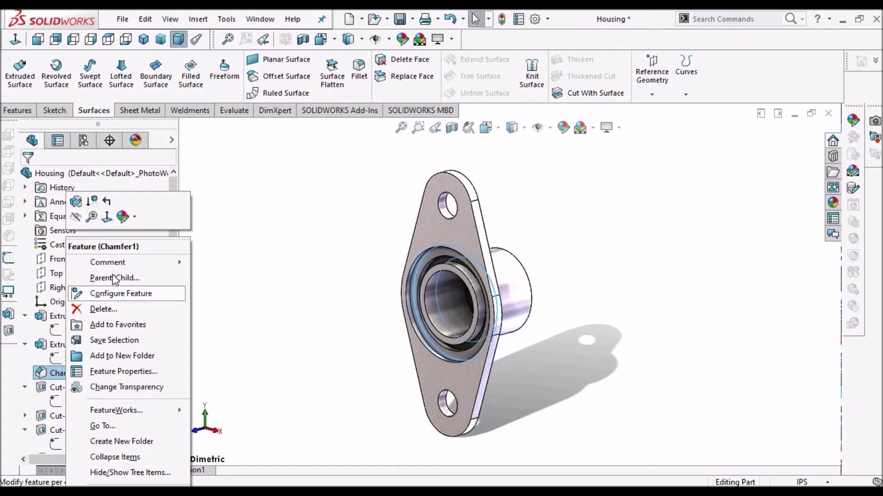
left_click(114, 278)
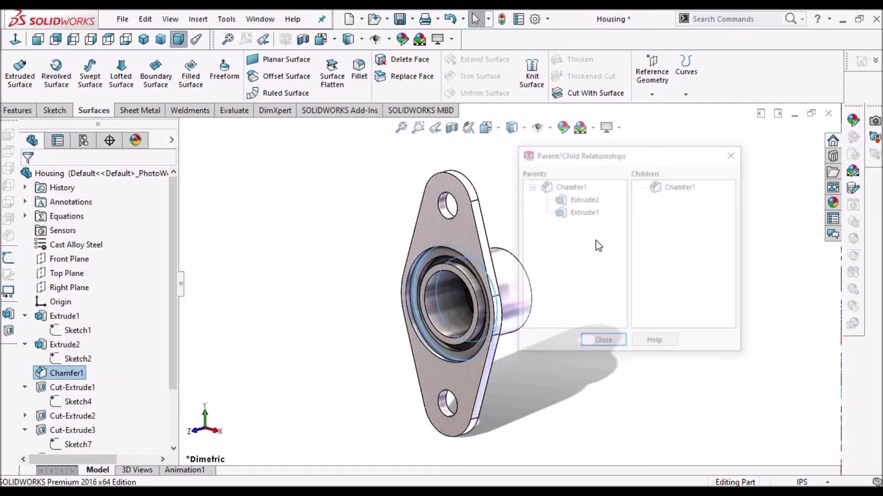
left_click(734, 154)
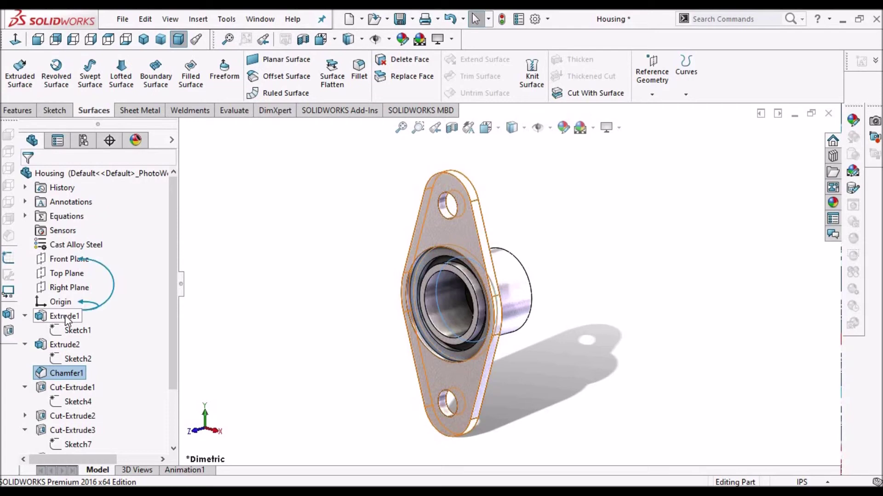
Toggle Dynamic Reference Visualization (Parent) on the Housing part.
right_click(98, 173)
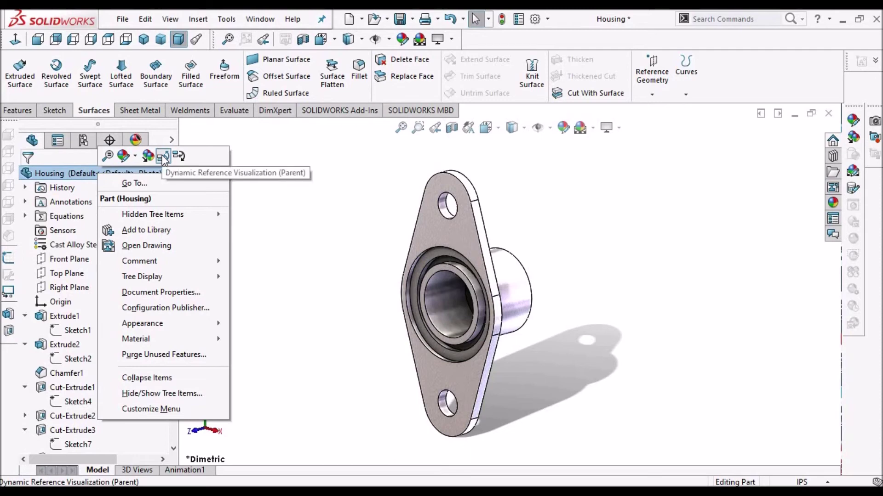
left_click(164, 157)
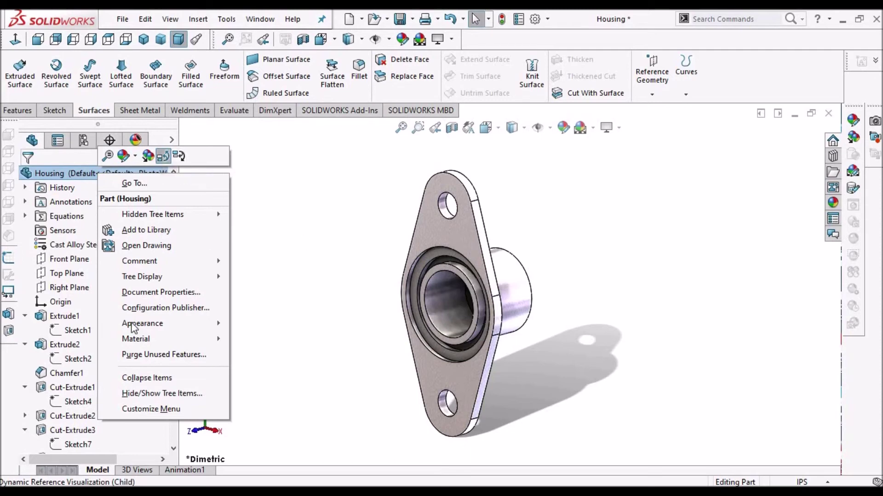
key("Escape")
Enable Dynamic Reference Visualization (Child) so Cut-Extrude2 points to Cut-Extrude3 and Sketch7.
mouse_move(71, 350)
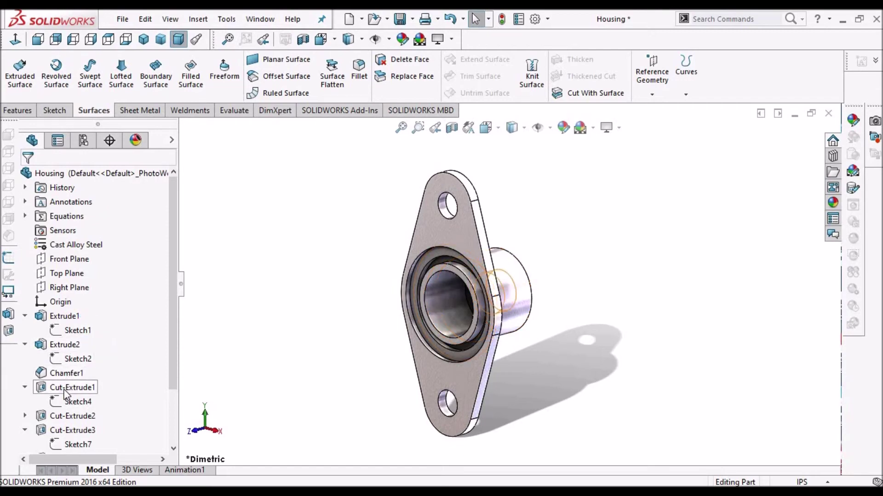
mouse_move(66, 394)
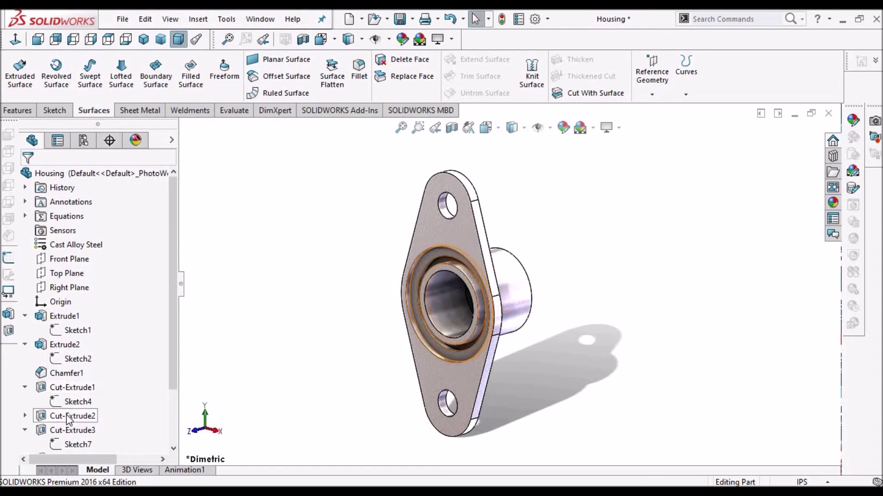
mouse_move(66, 415)
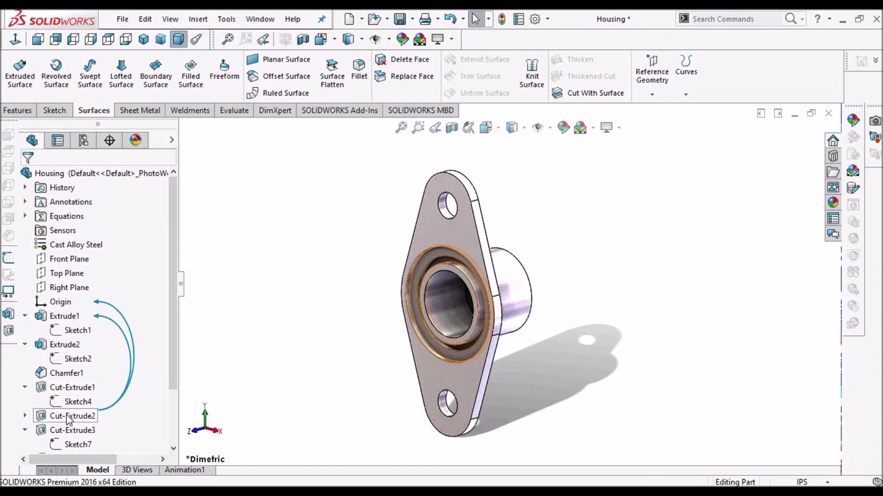
right_click(113, 180)
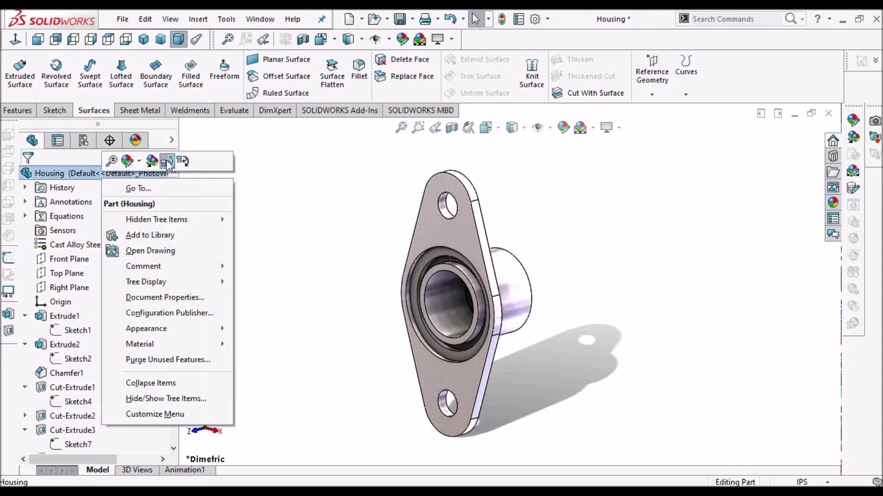
left_click(117, 176)
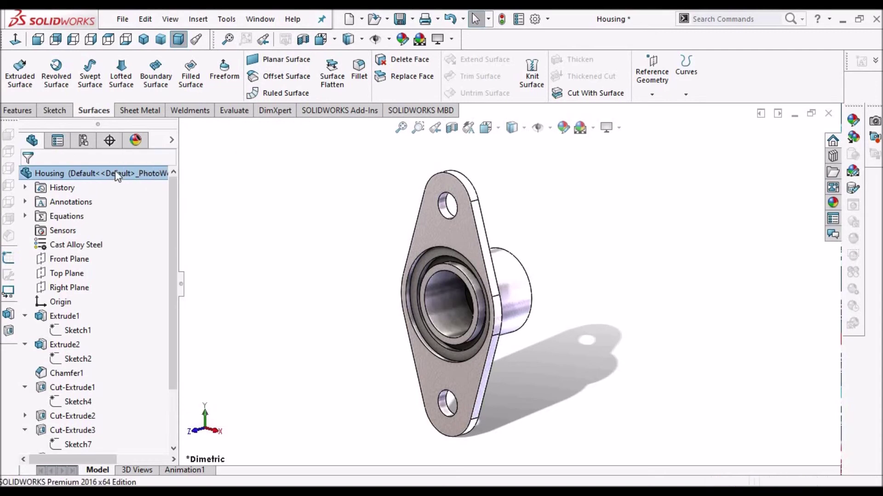
right_click(117, 174)
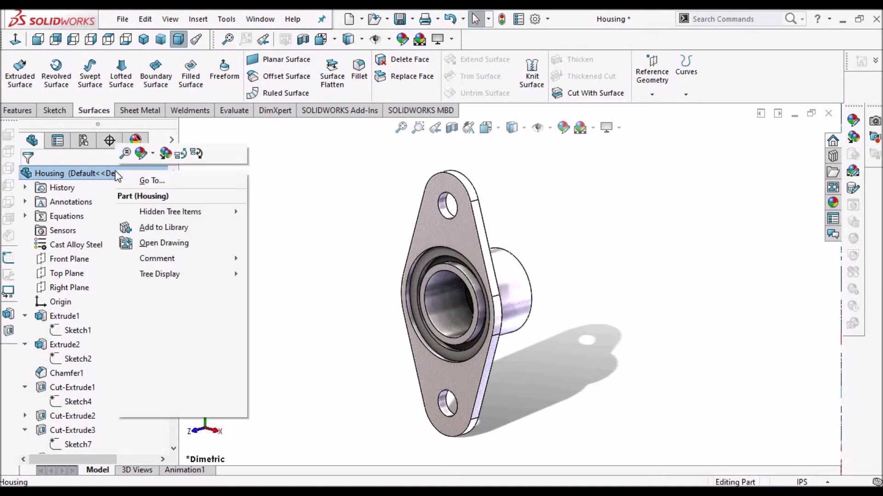
left_click(195, 155)
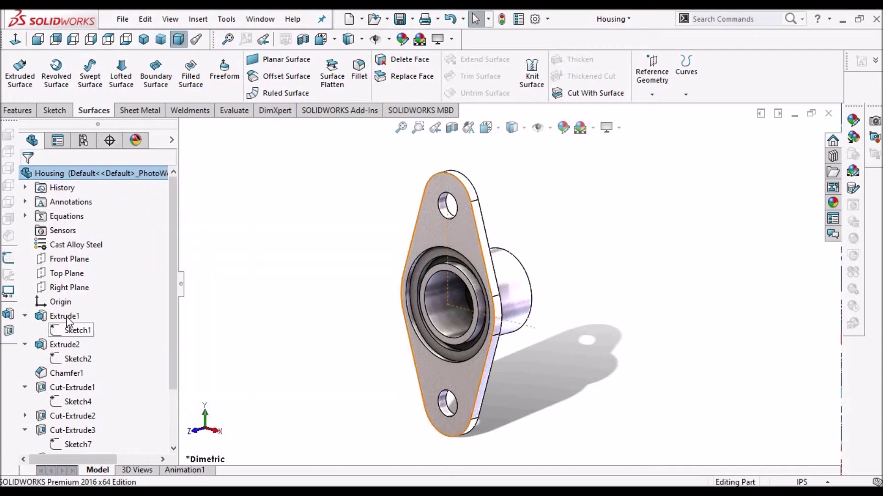
mouse_move(66, 316)
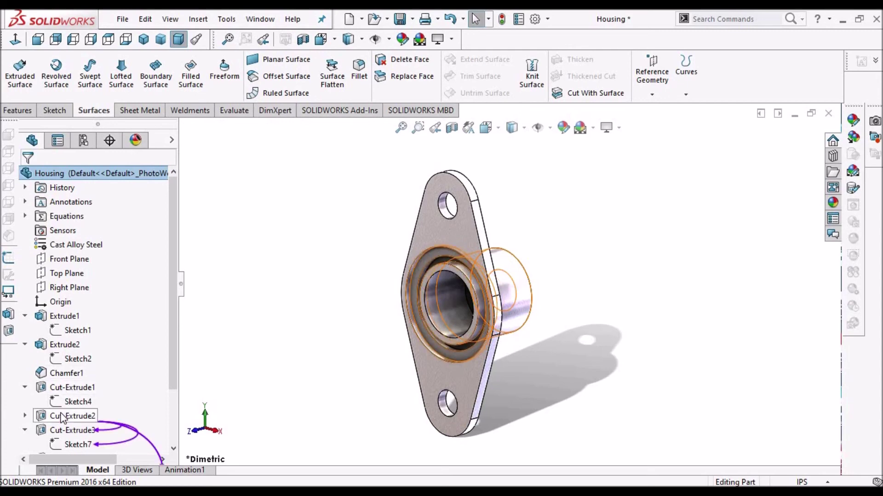
scroll(62, 418, "down", 2)
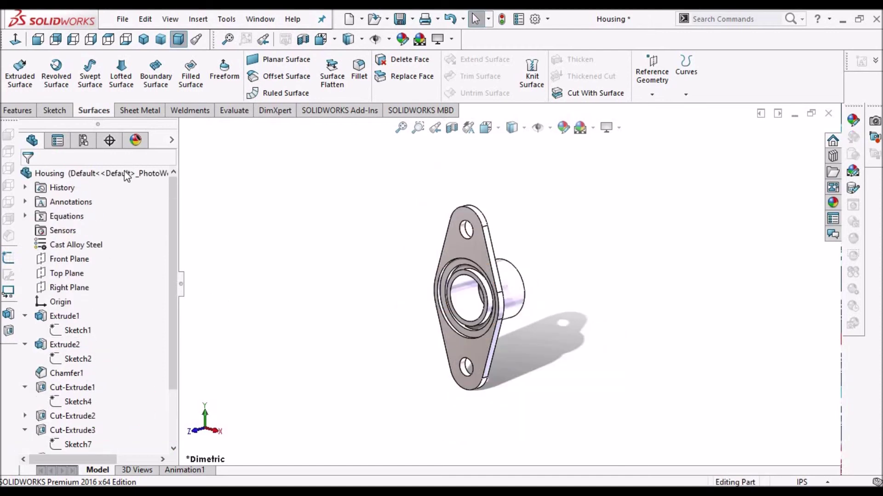
right_click(126, 175)
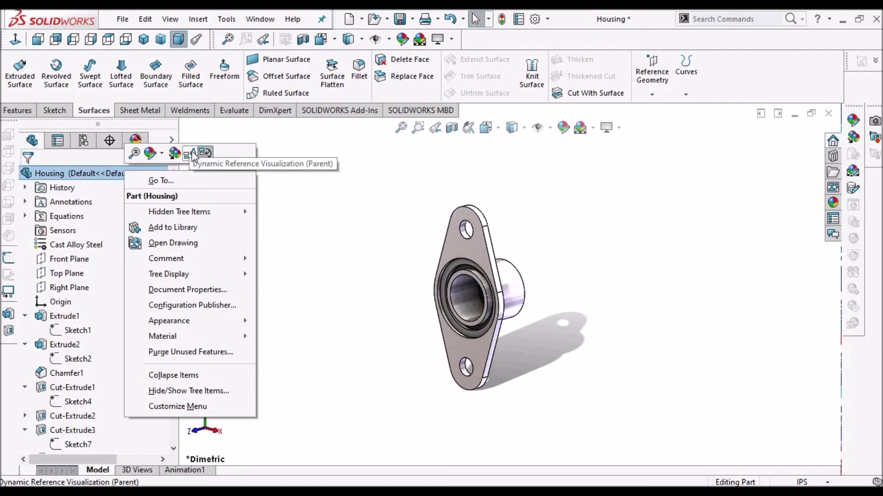
Turn on both parent and child reference arrows and view Extrude1's dependents like Cut-Extrude4 and Sketch6.
left_click(193, 155)
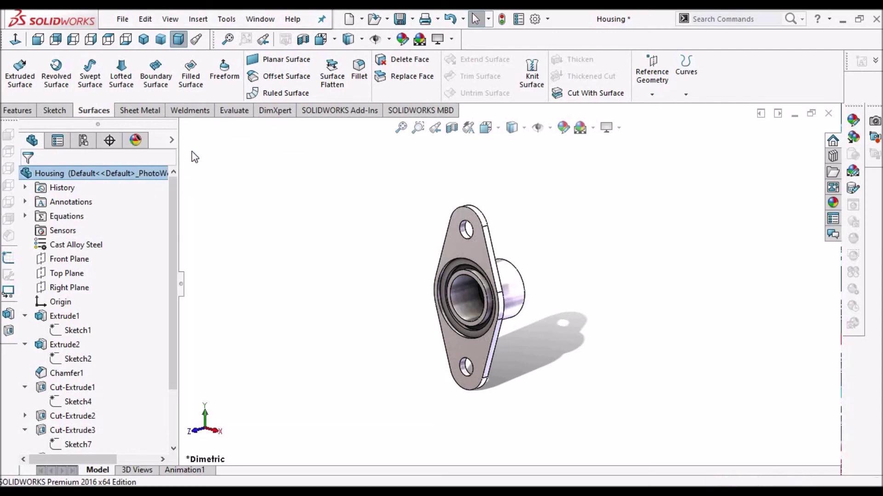
right_click(131, 177)
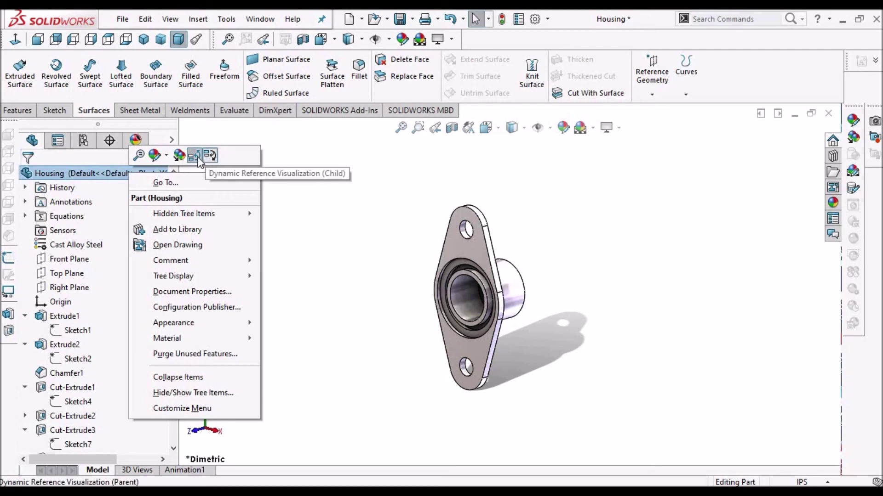
left_click(308, 197)
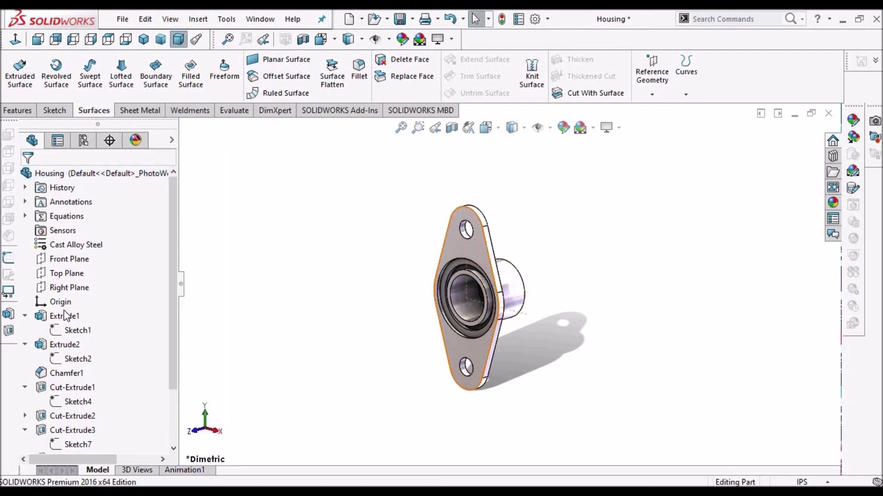
mouse_move(67, 316)
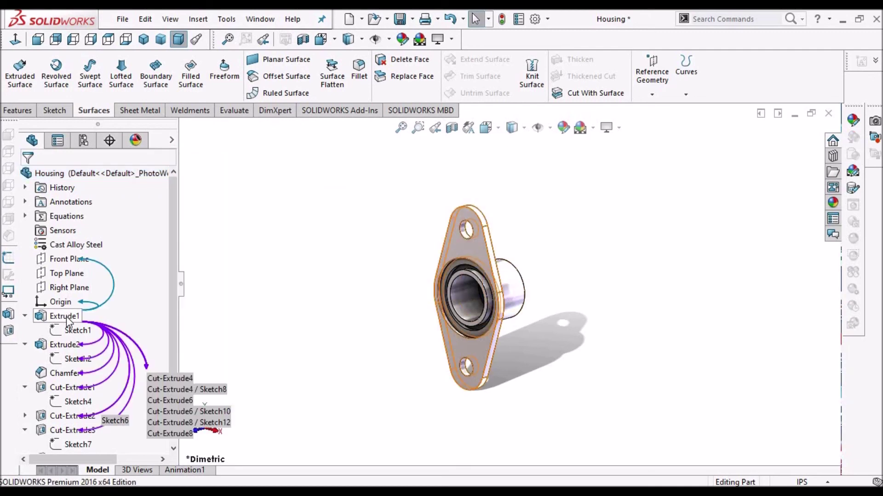